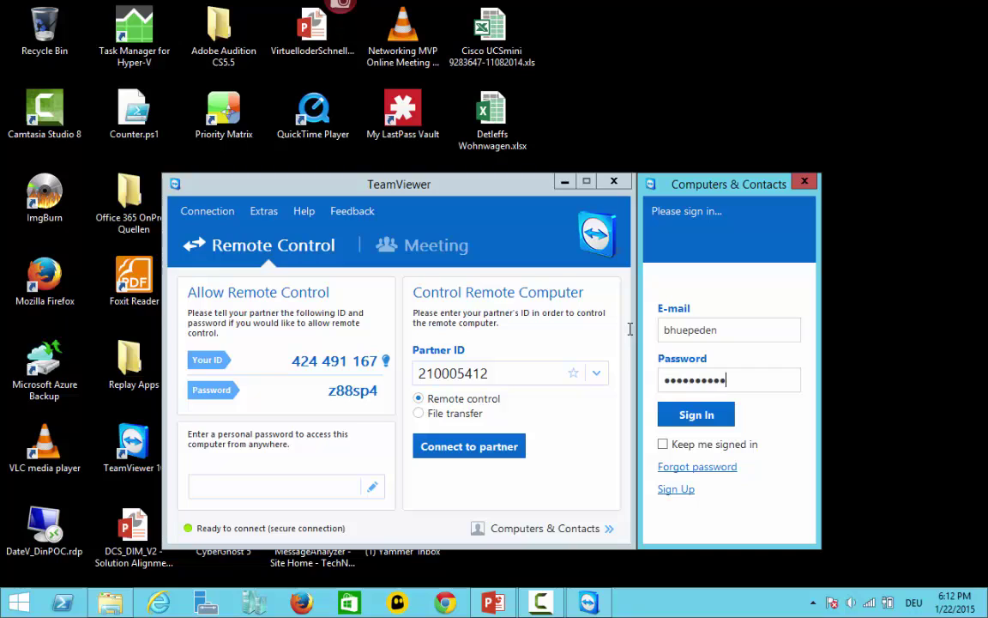
# - Sign in to the TeamViewer account and confirm the two-factor security code
pyautogui.press('Return')
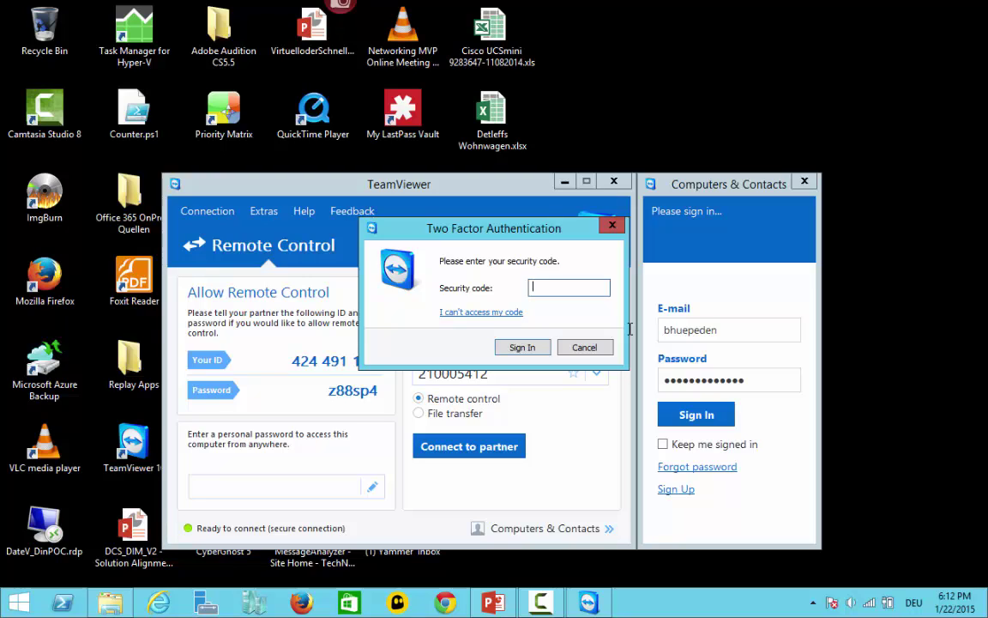
pyautogui.press('Return')
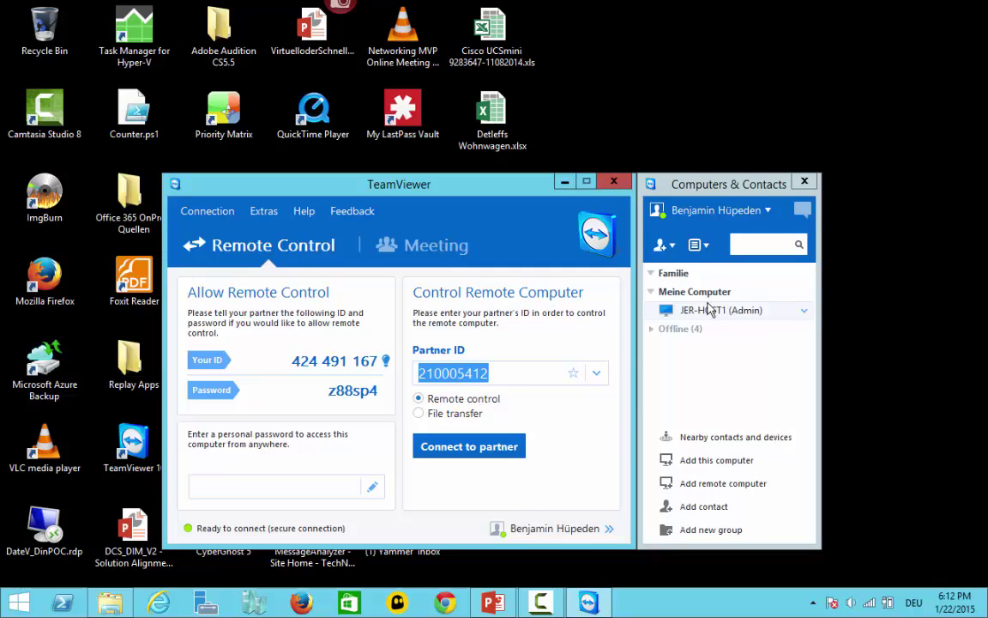
# - Connect to JER-HOST1 (Admin) and log on with the partner password
pyautogui.doubleClick(704, 310)
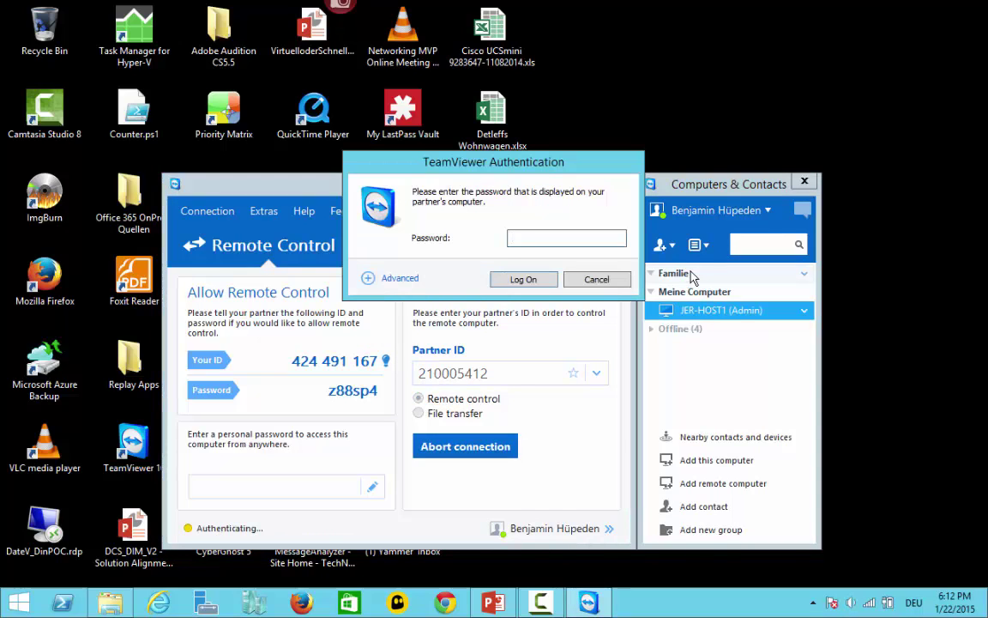
pyautogui.write('************')
pyautogui.press('Return')
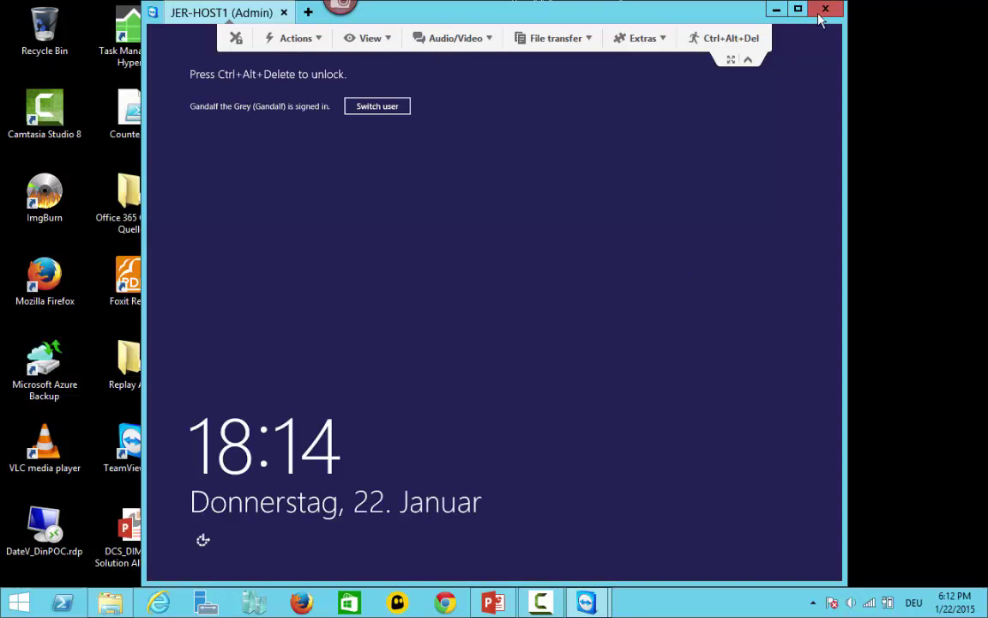
# - Unlock JER-HOST1 with Ctrl+Alt+Del and the account password
pyautogui.click(735, 37)
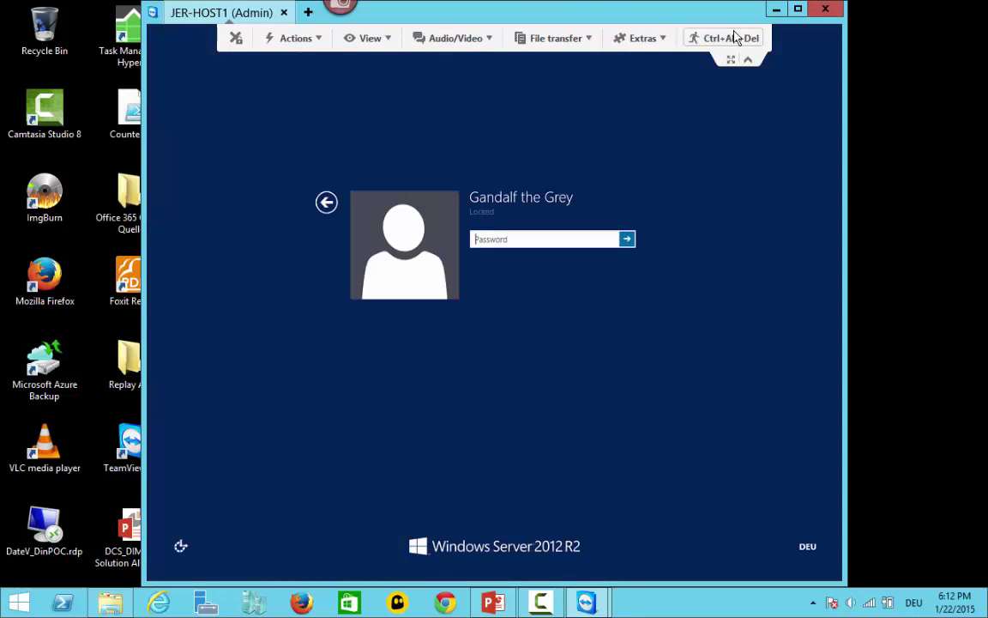
pyautogui.write('**********')
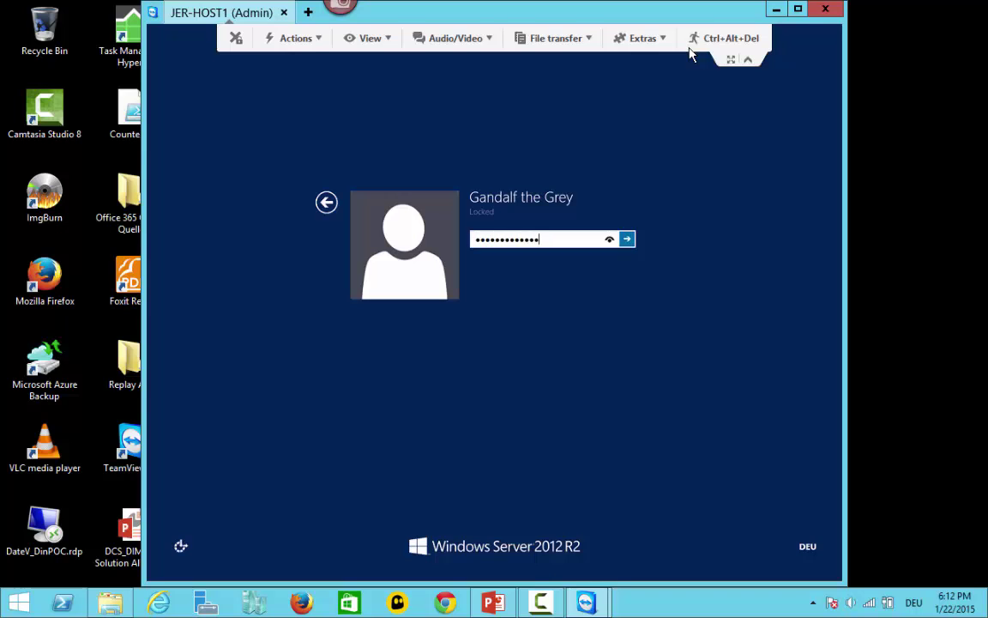
pyautogui.press('Return')
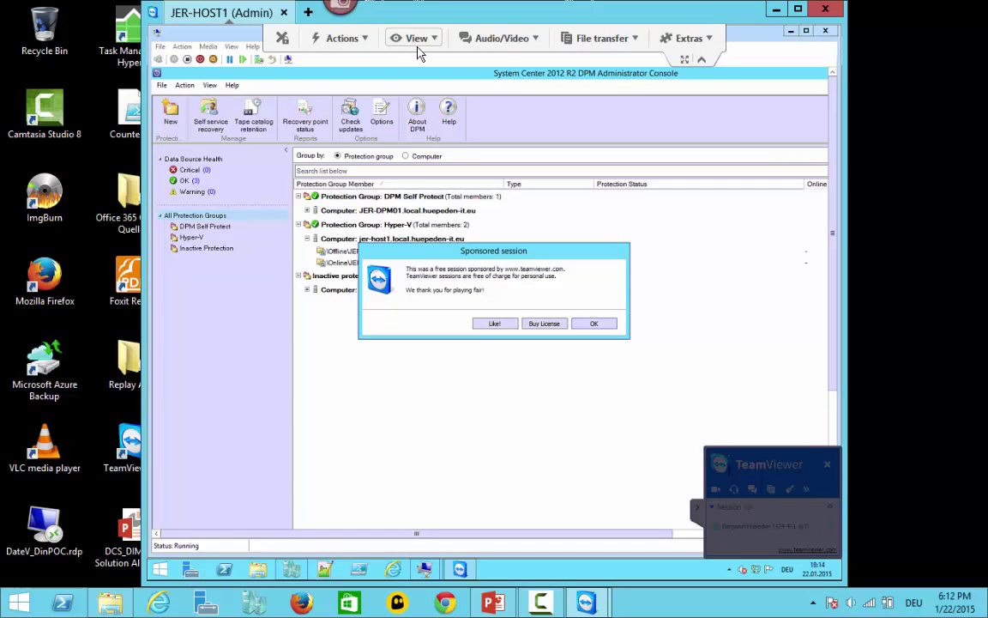
# - Show the session full screen, dismiss the sponsored-session notice, and collapse the side panel and toolbar
pyautogui.click(440, 43)
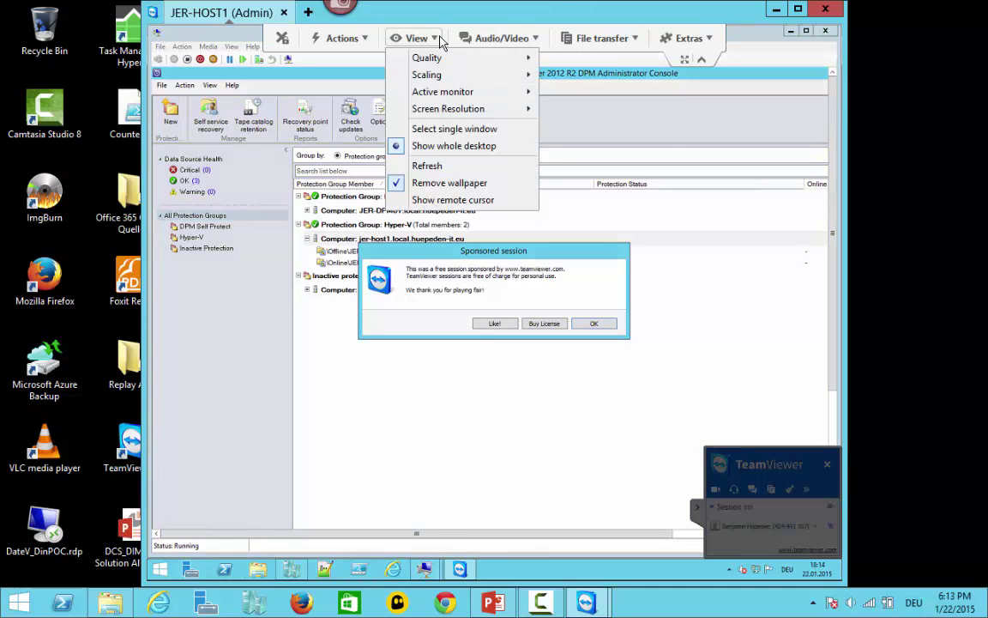
pyautogui.moveTo(434, 74)
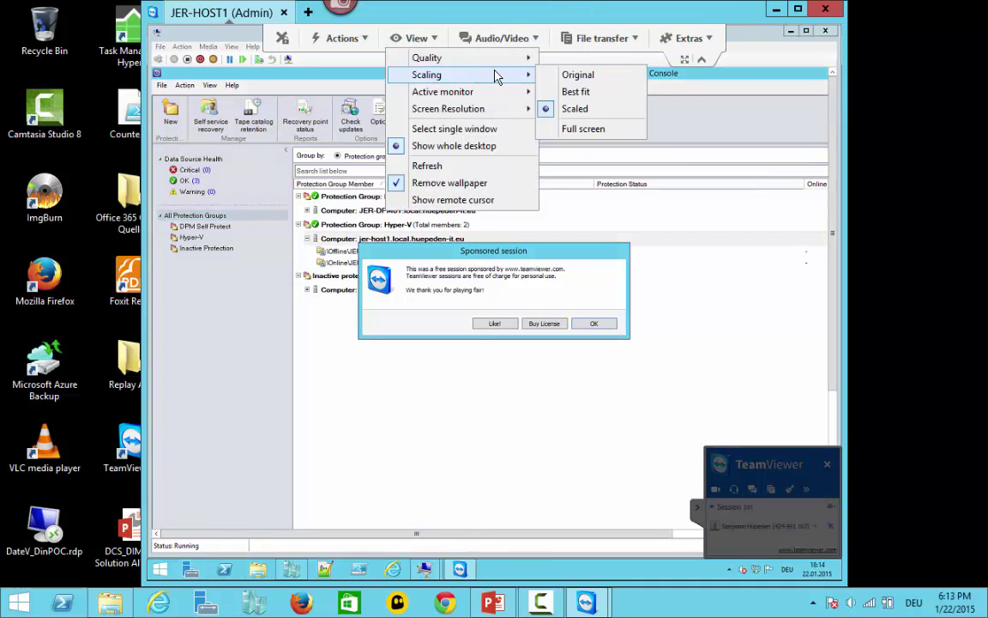
pyautogui.click(587, 129)
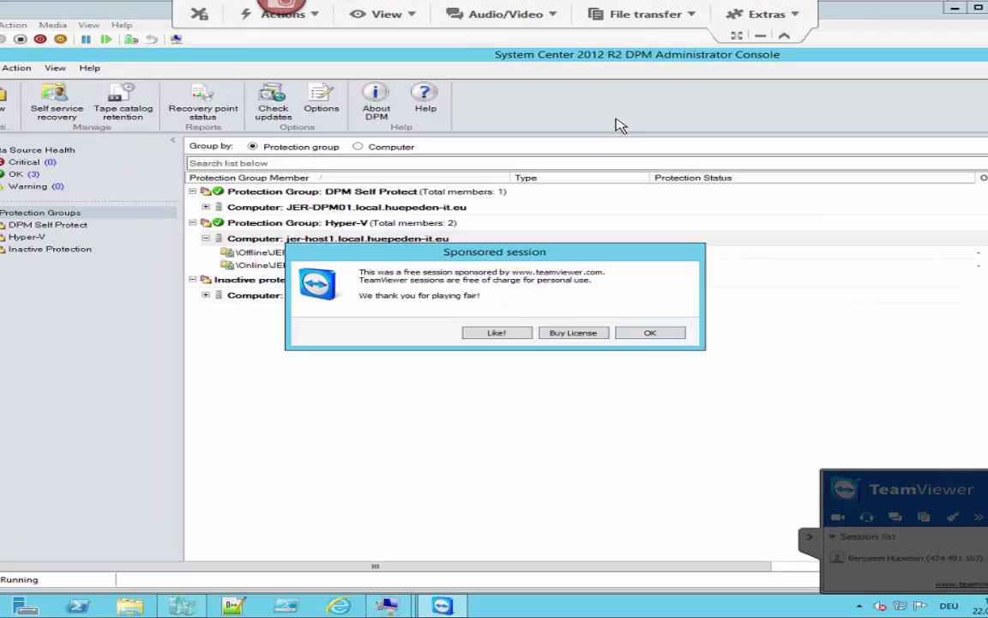
pyautogui.click(390, 13)
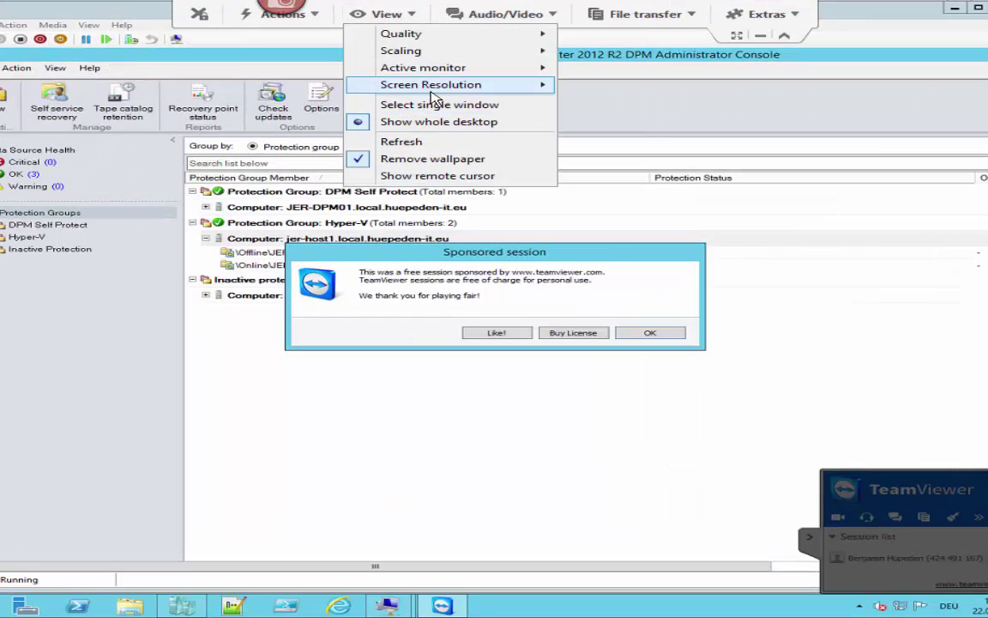
pyautogui.moveTo(431, 86)
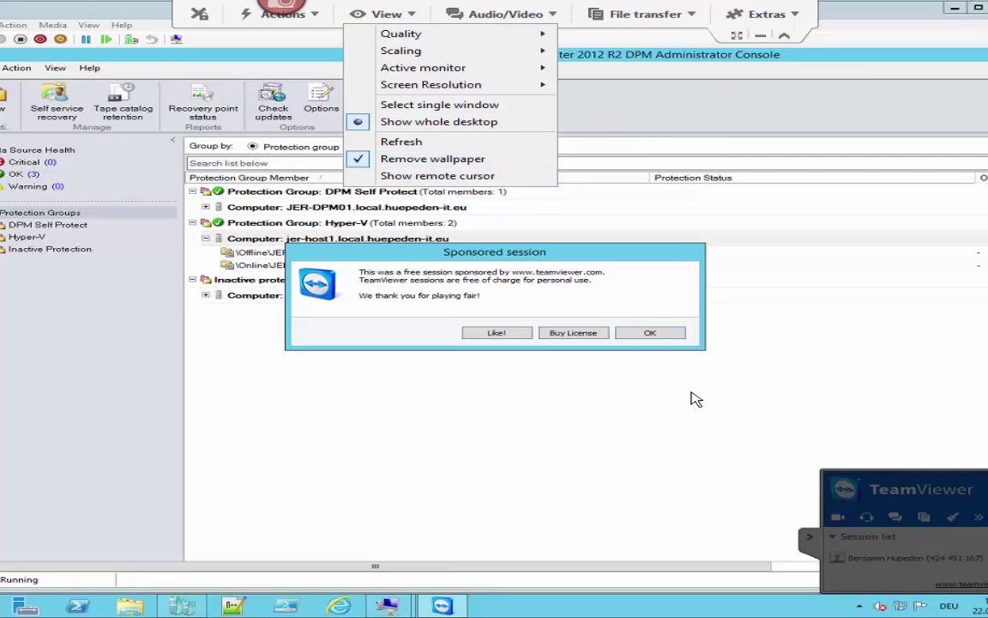
pyautogui.click(670, 335)
pyautogui.click(670, 336)
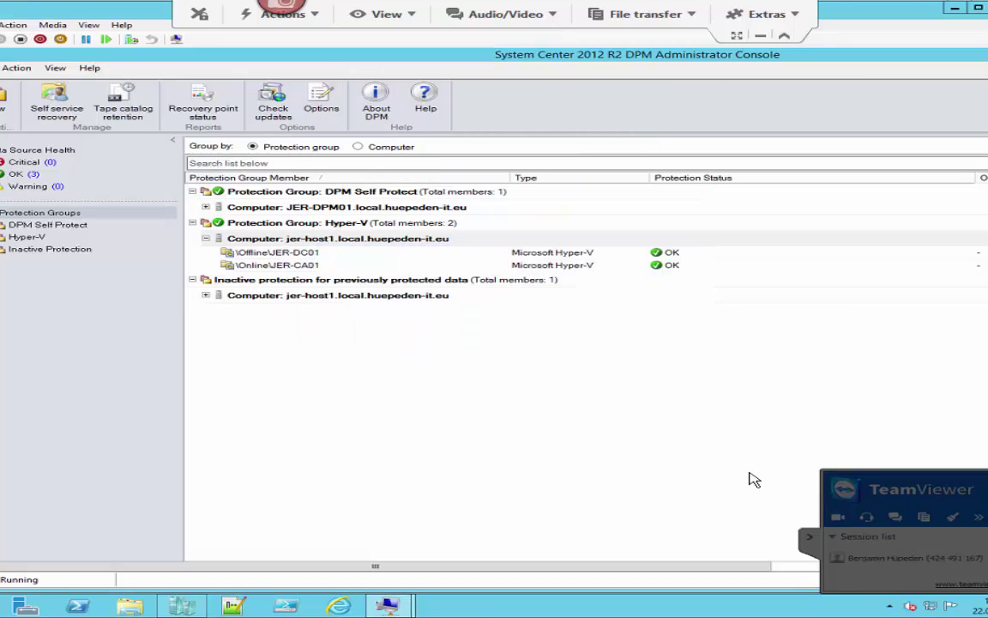
pyautogui.click(815, 538)
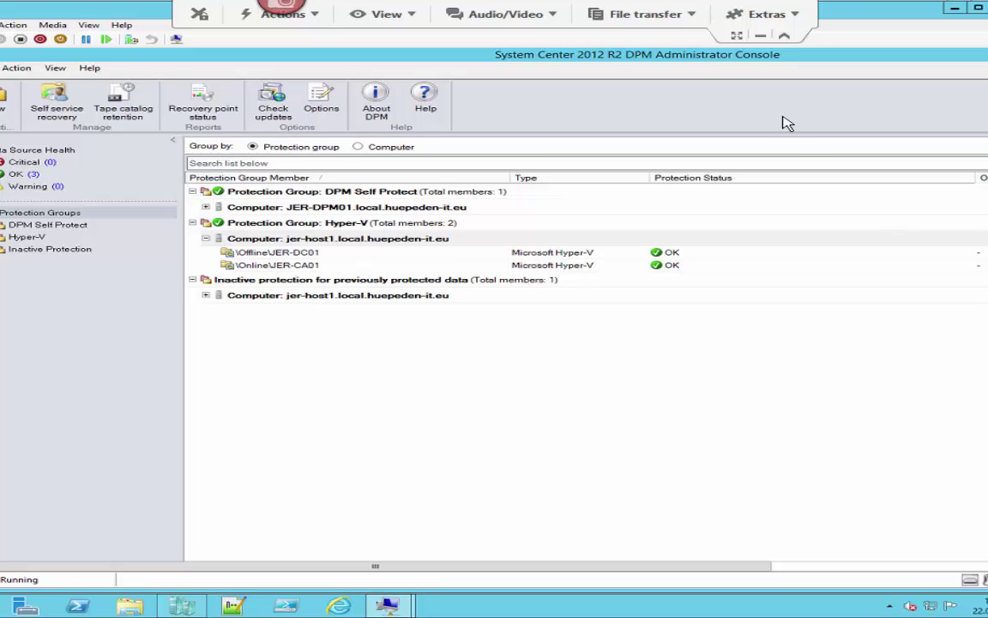
pyautogui.click(784, 36)
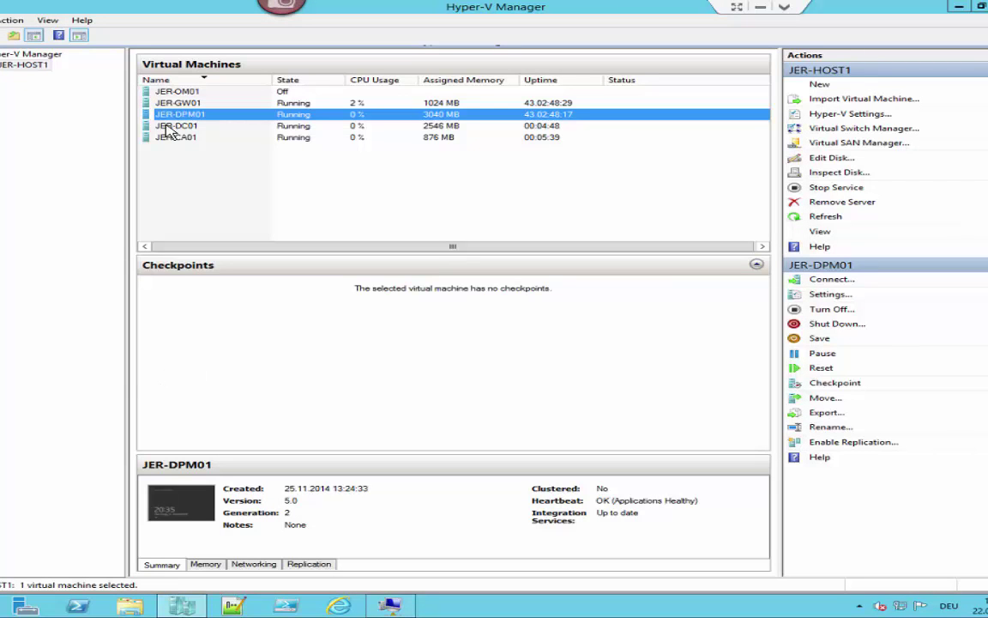
# - Connect to JER-DPM01 at full-screen display and enter the account password at sign-in
pyautogui.doubleClick(168, 113)
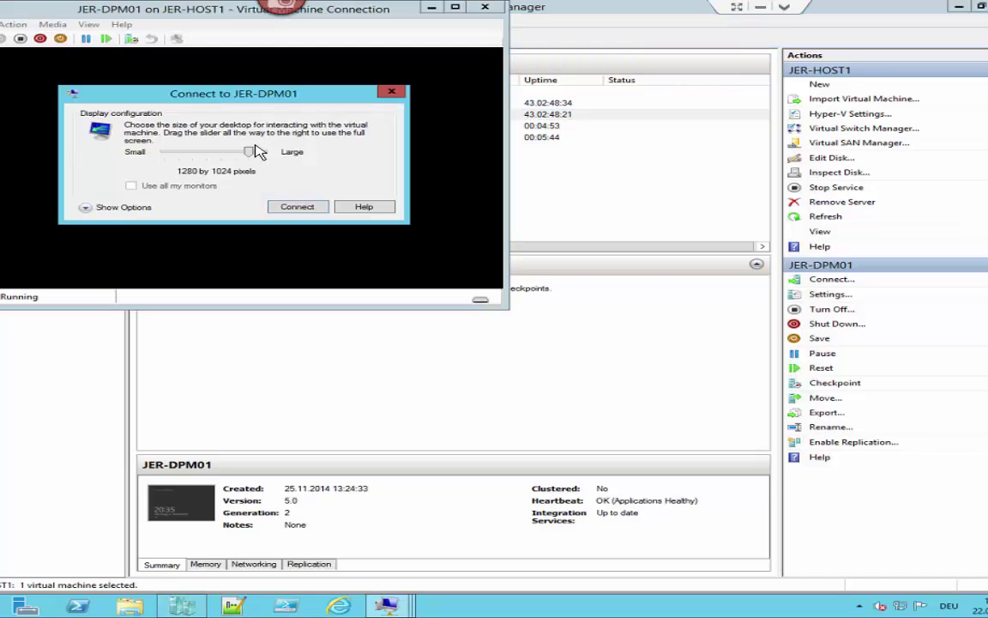
pyautogui.click(259, 152)
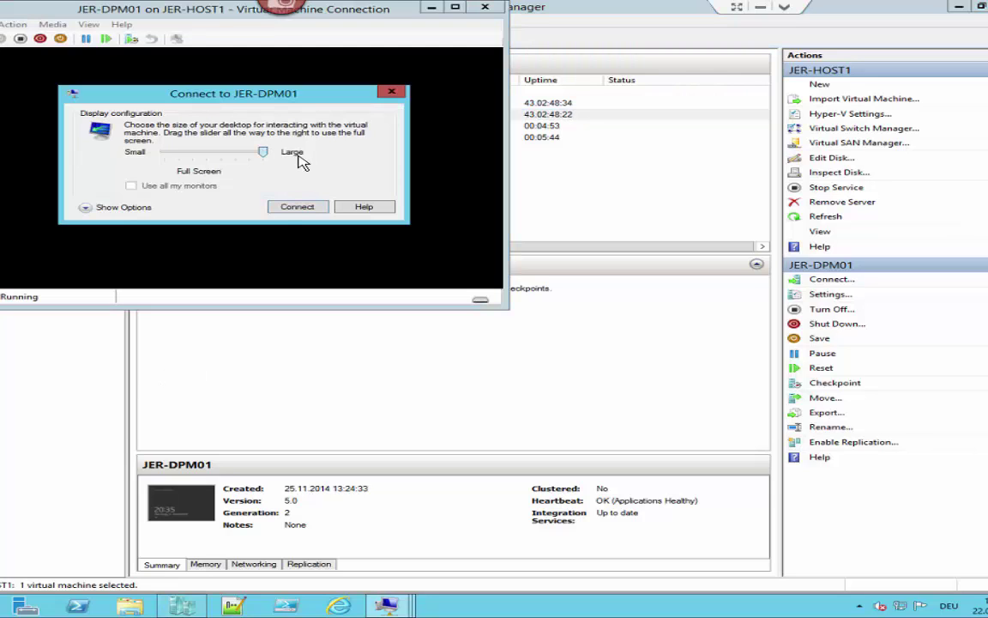
pyautogui.click(293, 209)
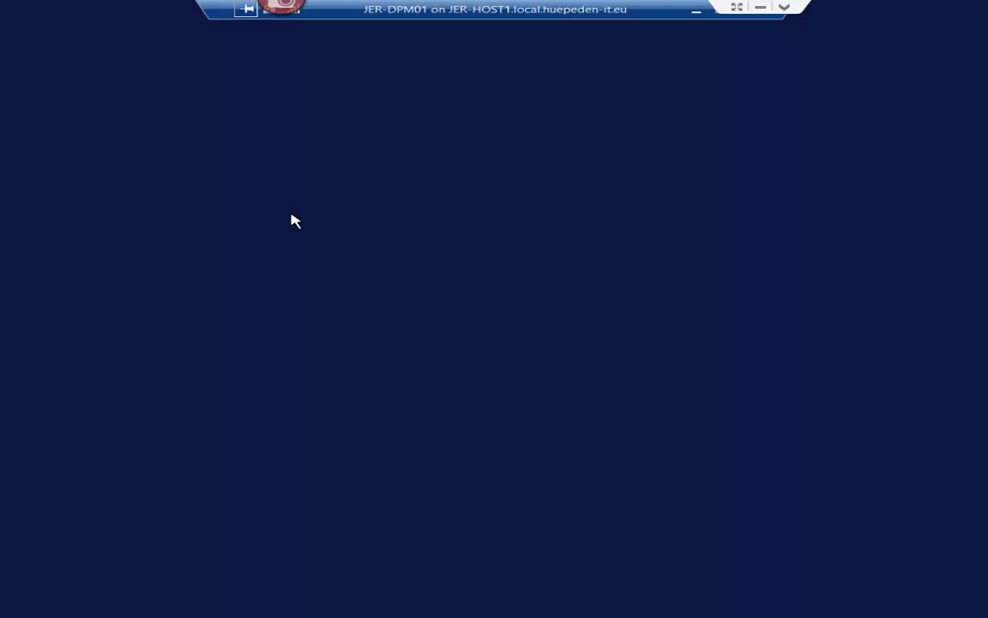
pyautogui.click(284, 303)
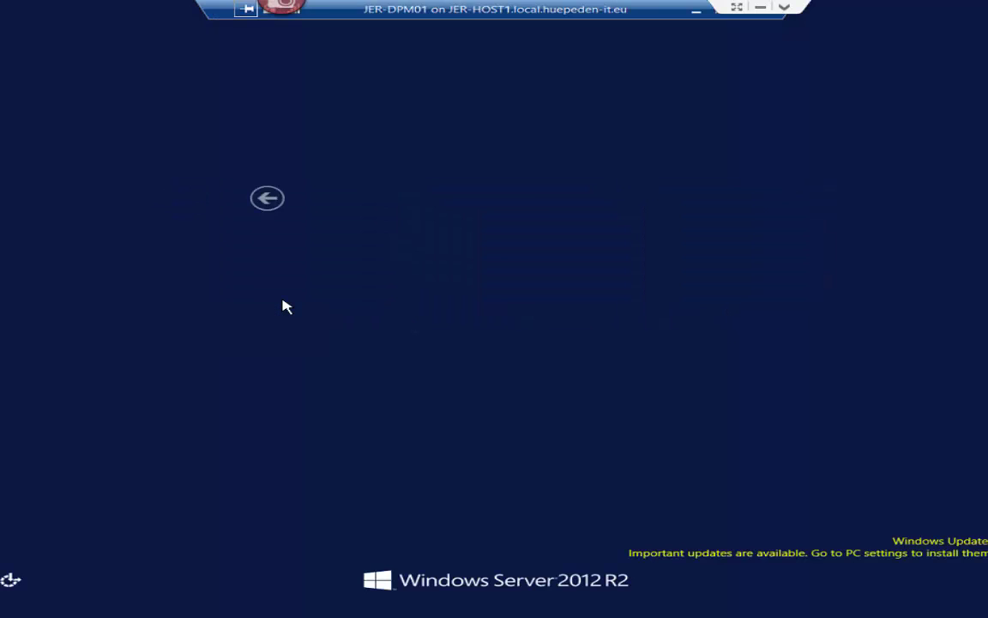
pyautogui.write('•••••••••••')
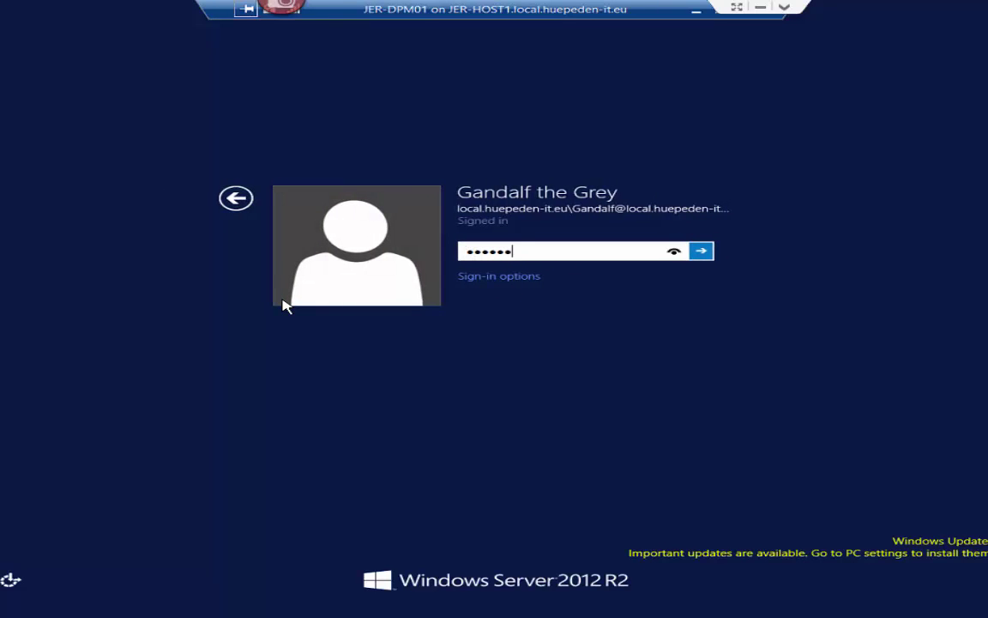
# - Sign in to JER-DPM01, check Monitoring alerts, then view Protection with JER-DC01 and JER-CA01 OK
pyautogui.press('Return')
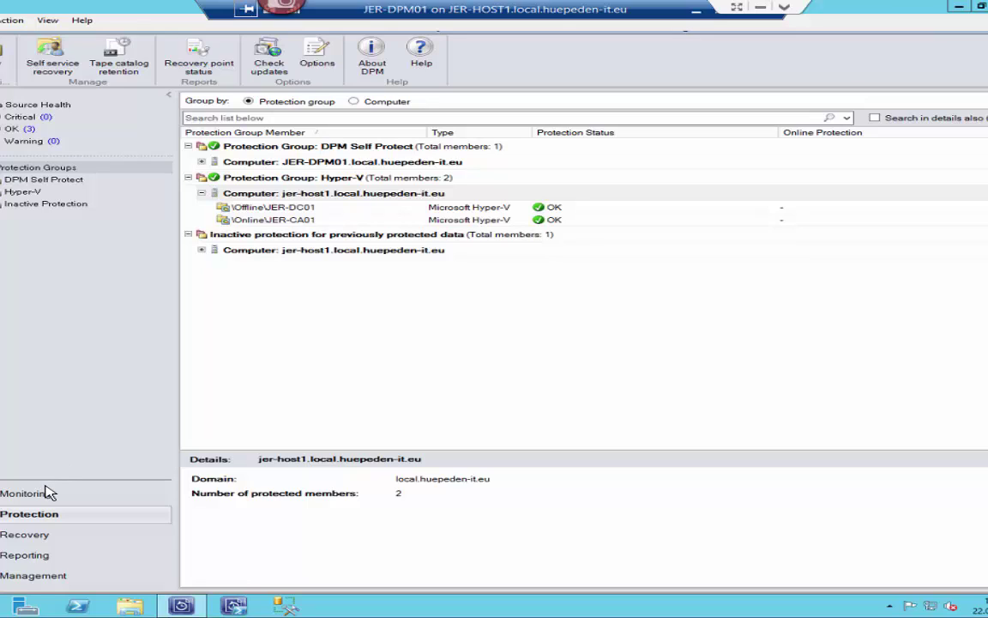
pyautogui.click(12, 498)
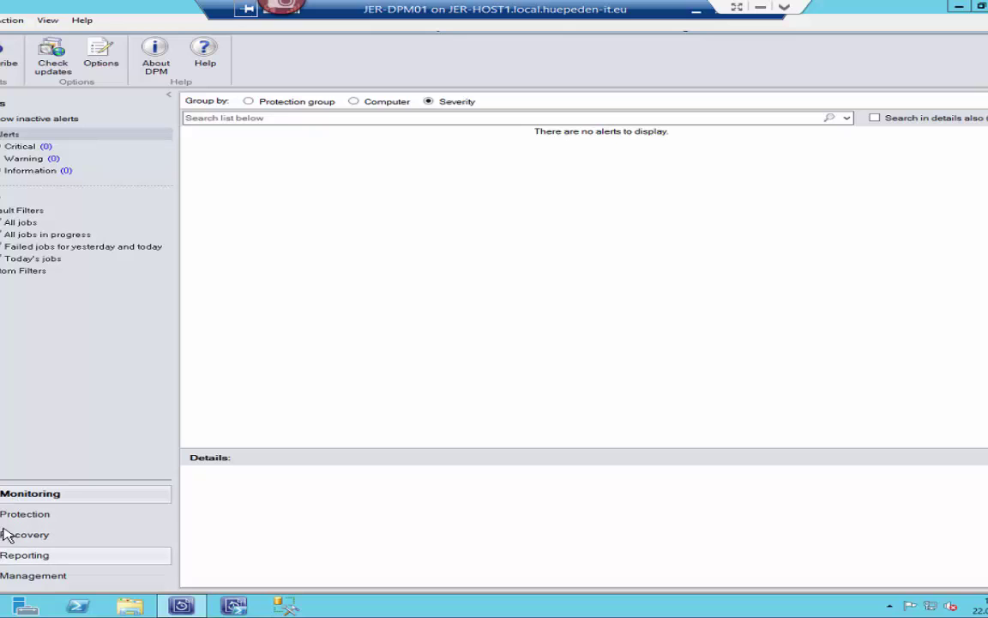
pyautogui.click(21, 522)
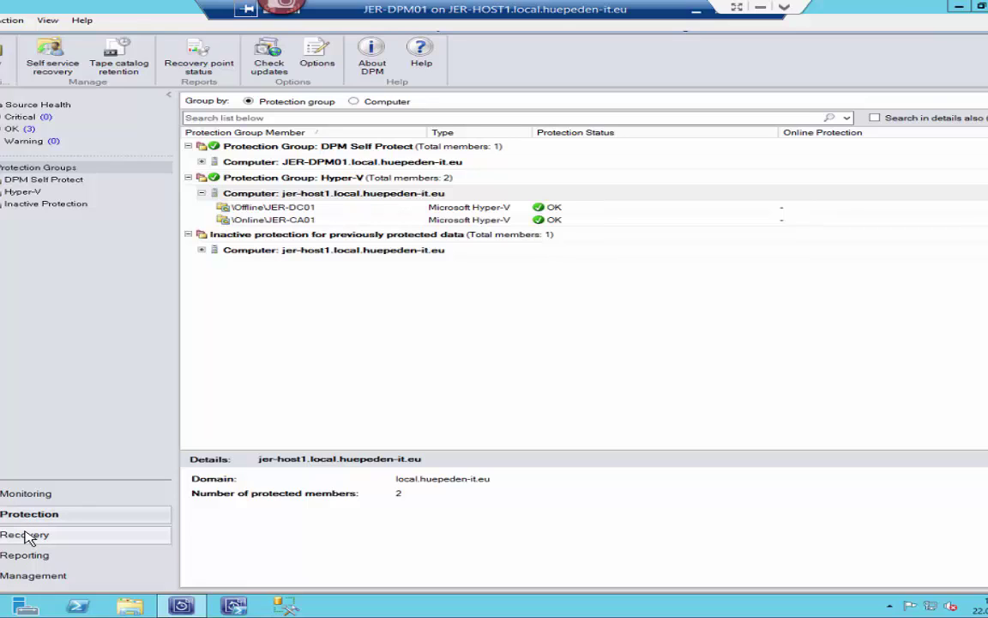
# - Tour Recovery, Reporting and Management, reviewing agents, disks and the Azure Backup subscription (1,89 GB)
pyautogui.click(30, 536)
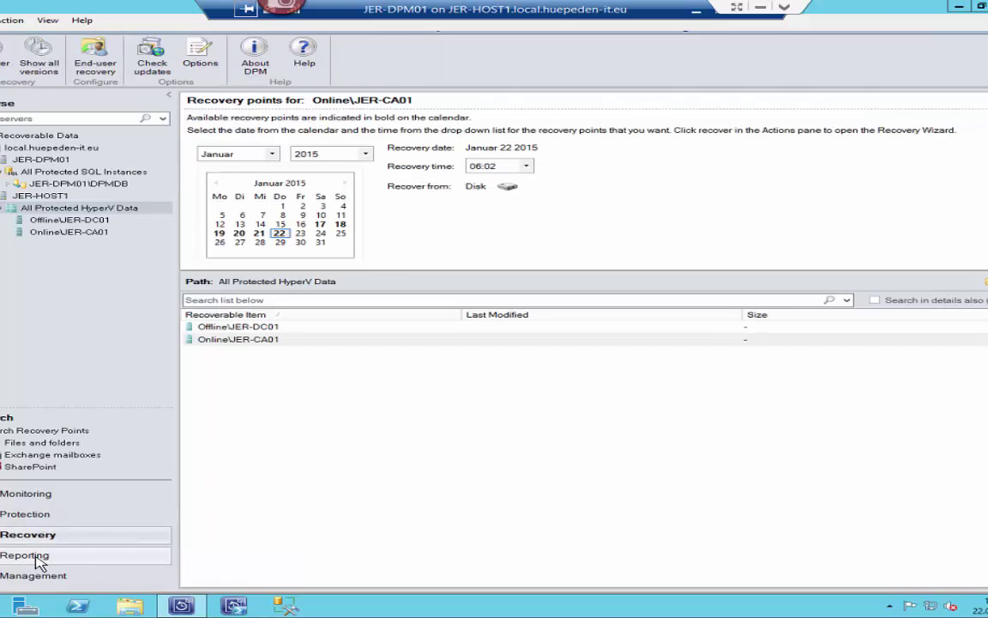
pyautogui.click(38, 555)
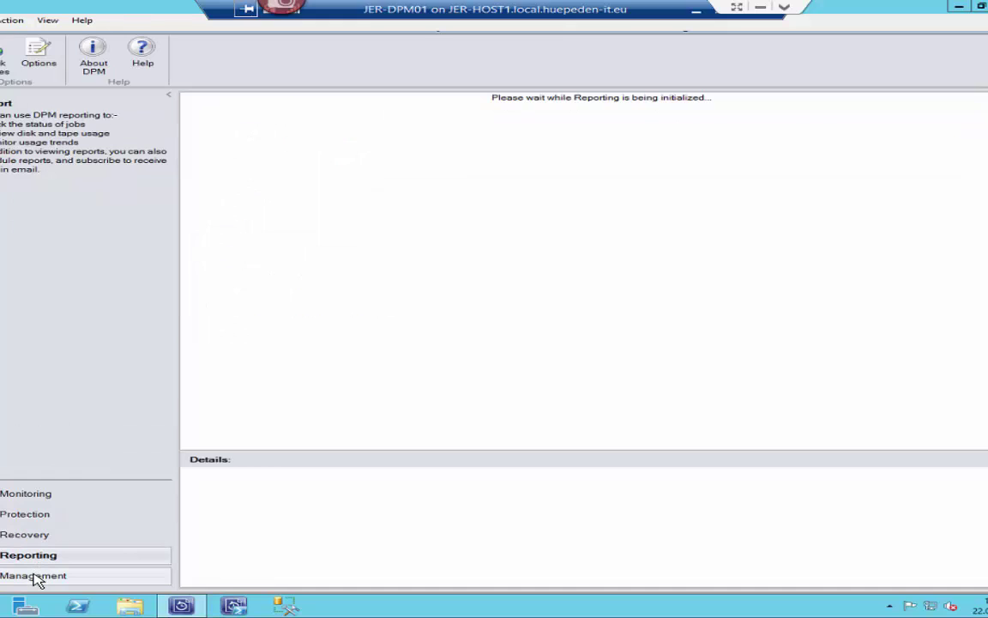
pyautogui.click(36, 578)
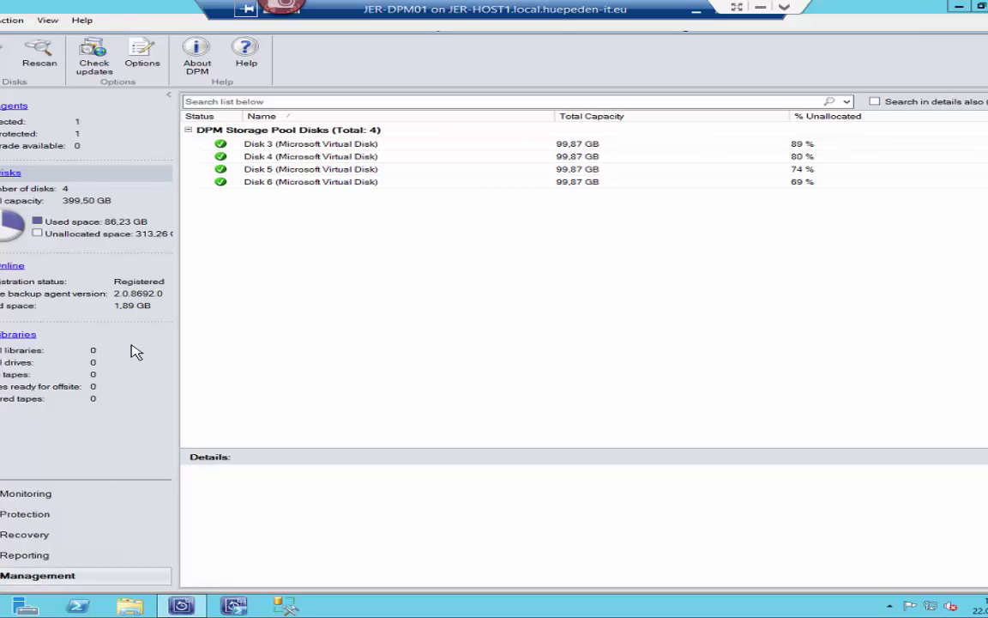
pyautogui.click(13, 107)
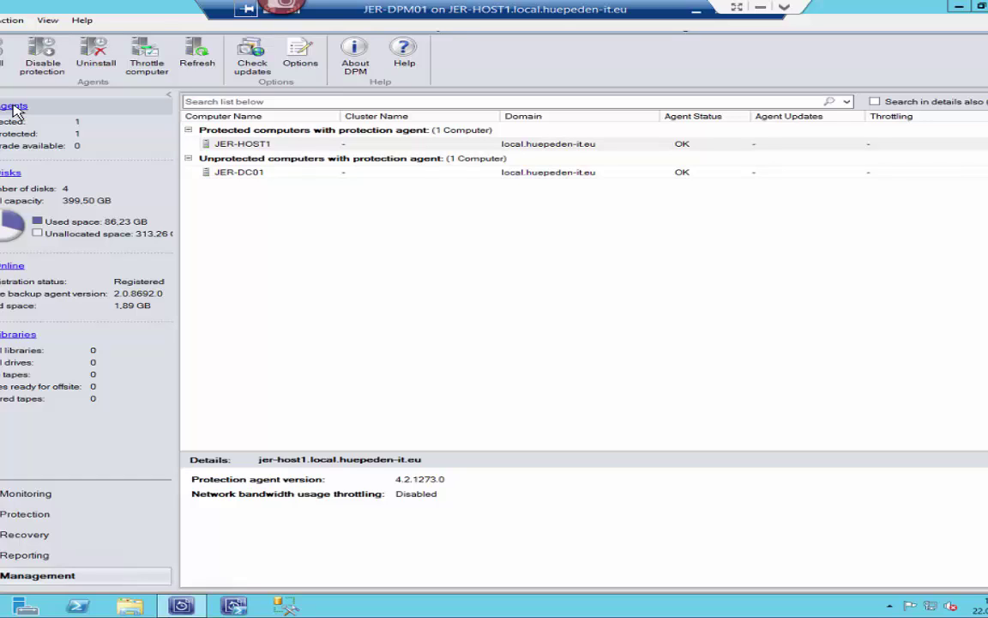
pyautogui.click(9, 174)
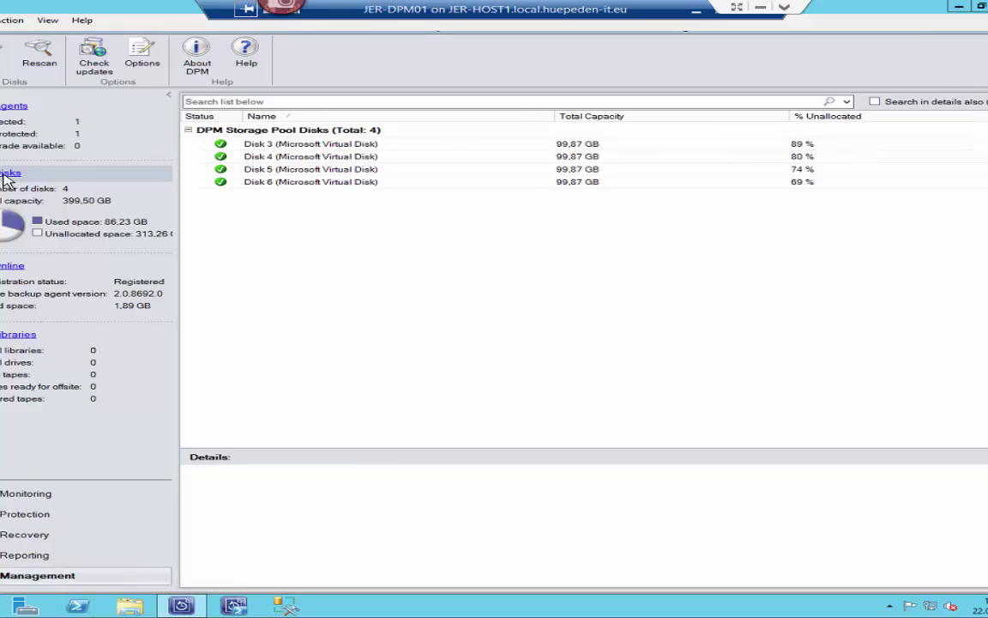
pyautogui.click(12, 267)
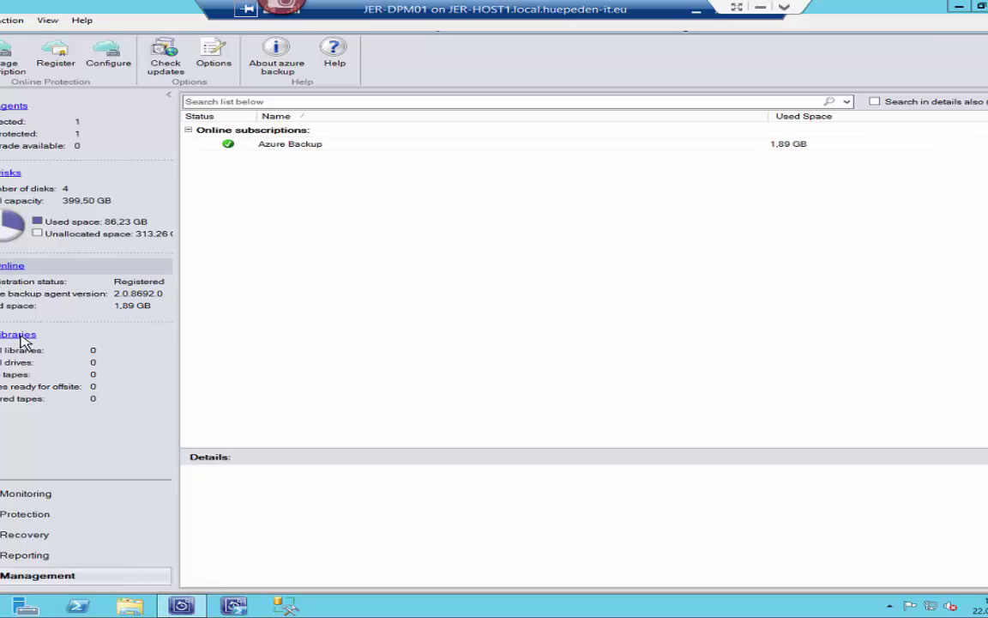
# - Review the tape libraries, then return to the Protection workspace's protection groups
pyautogui.click(22, 335)
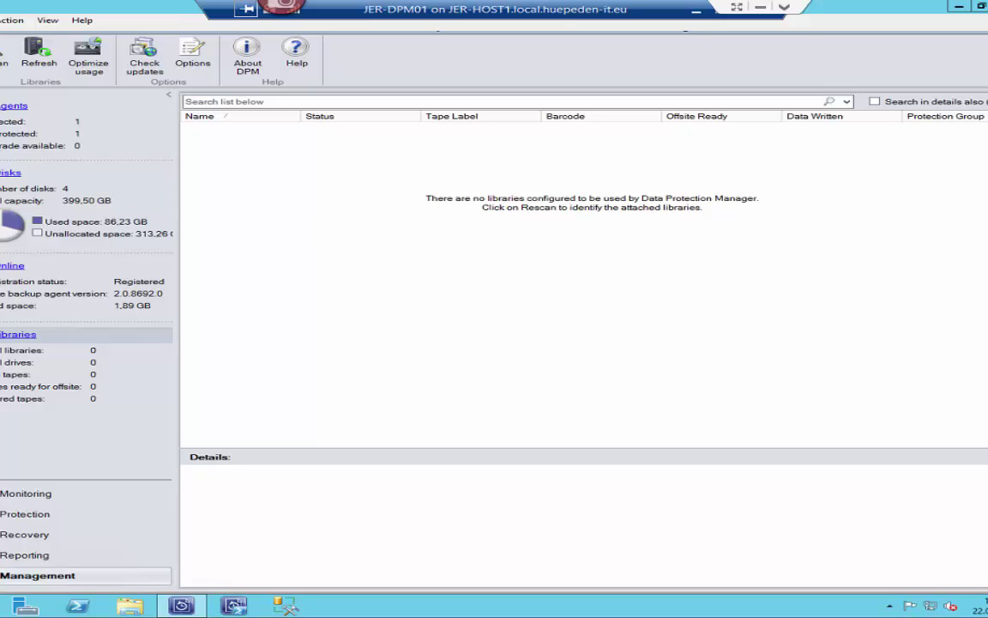
pyautogui.click(26, 516)
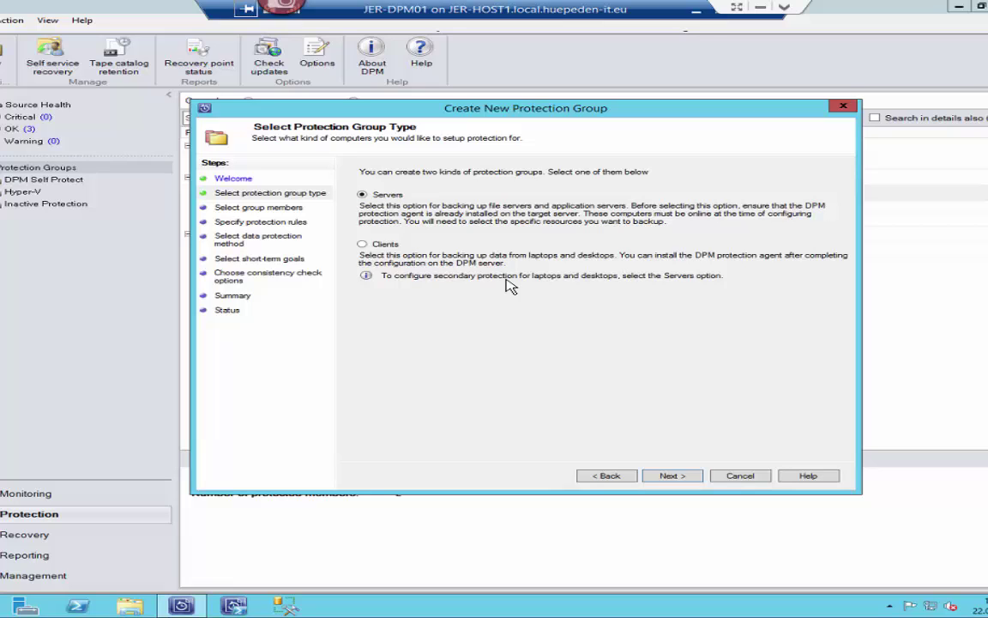
# - Select Online\JER-GW01 under JER-HOST1 > HyperV as the group's only member
pyautogui.click(672, 476)
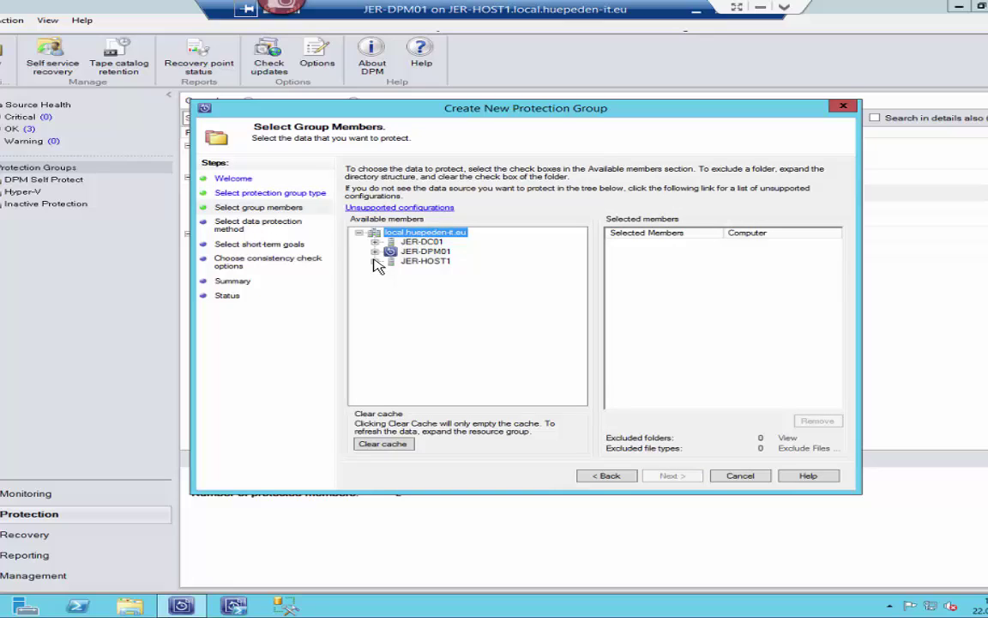
pyautogui.click(375, 261)
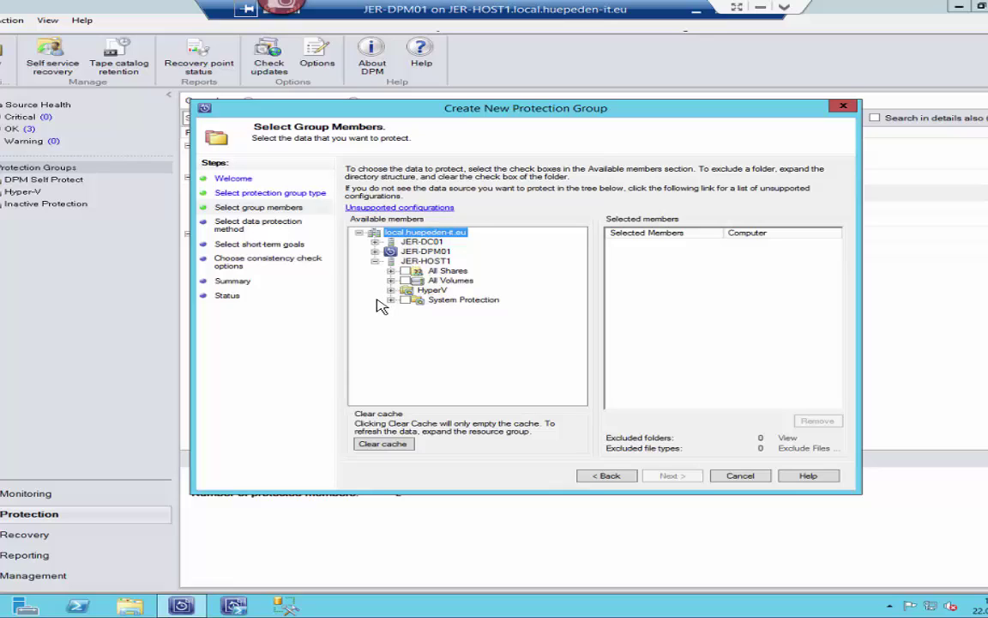
pyautogui.click(391, 291)
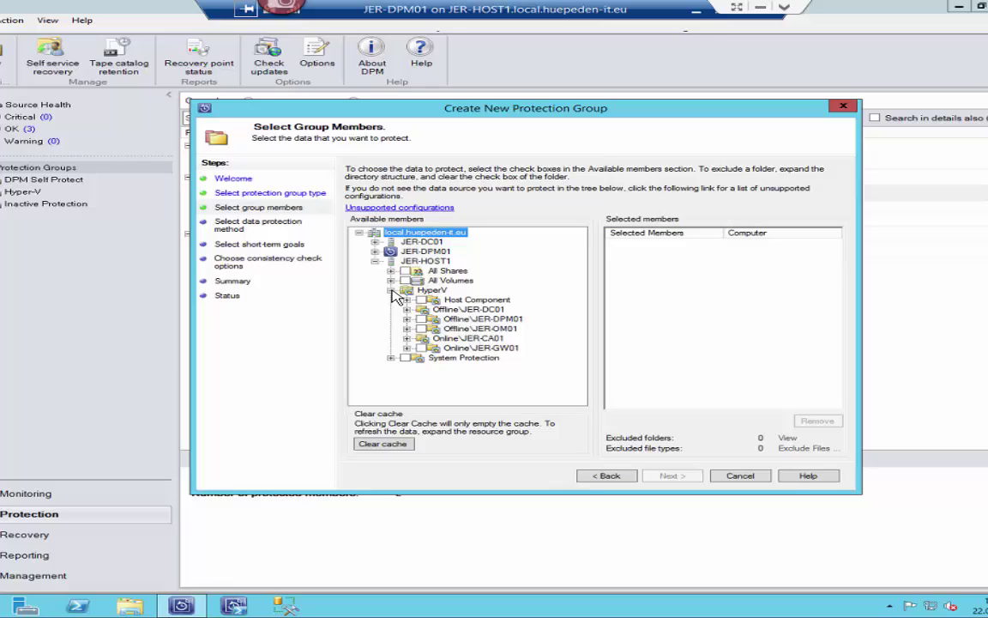
pyautogui.moveTo(480, 326)
pyautogui.click(420, 349)
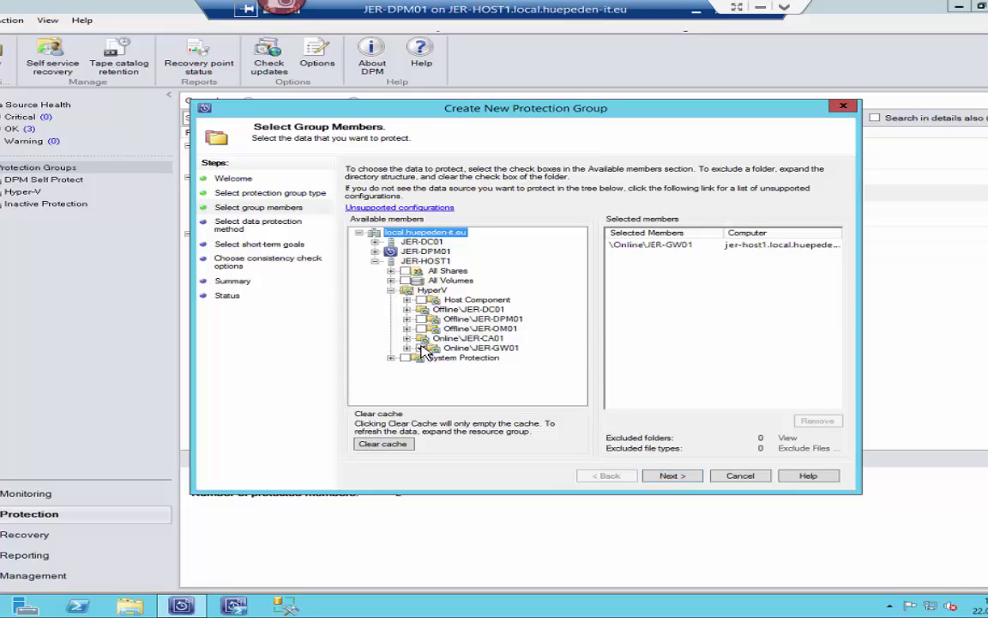
pyautogui.click(672, 477)
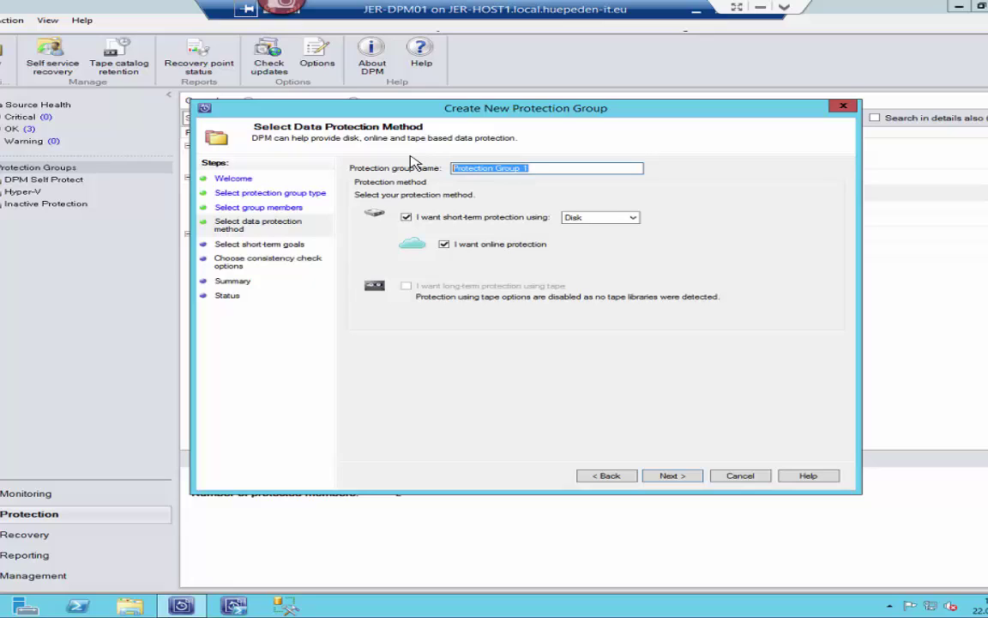
# - Name the group 'HV2 Gateway' with Disk short-term protection plus online protection
pyautogui.write('HV2')
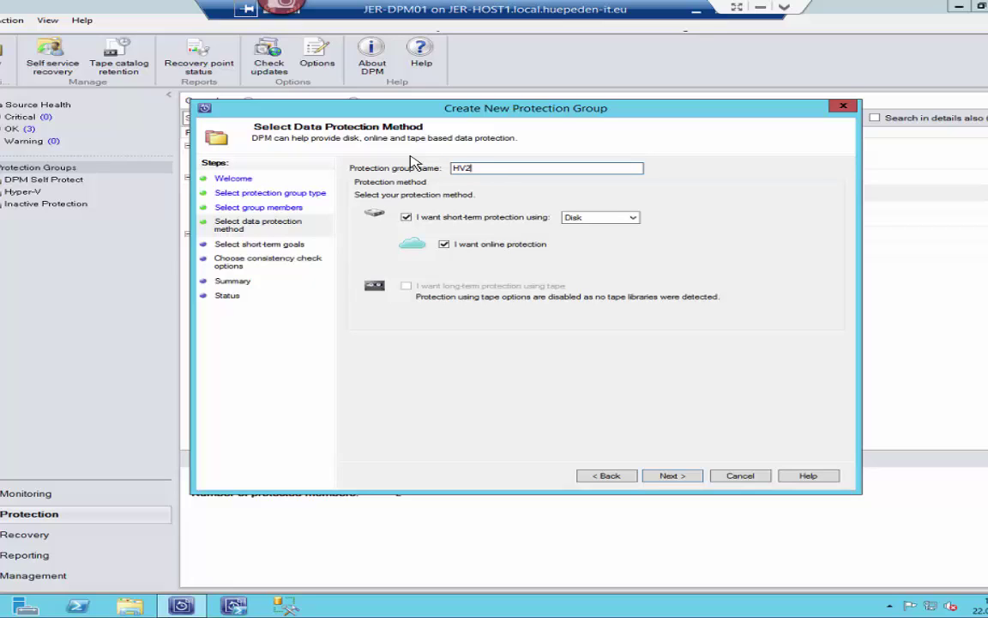
pyautogui.write(' Gateway')
pyautogui.click(636, 220)
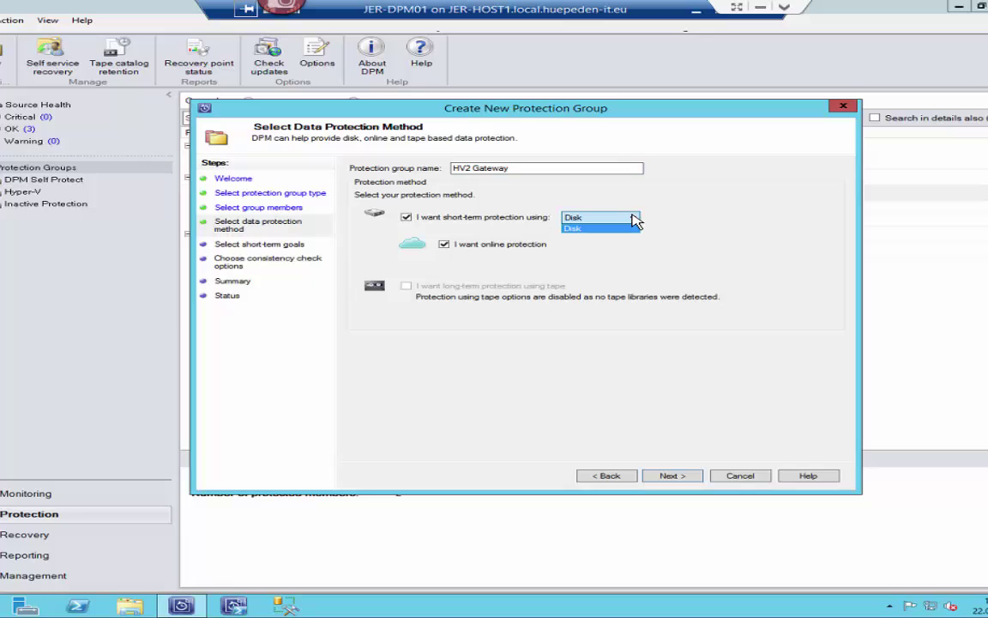
pyautogui.click(503, 300)
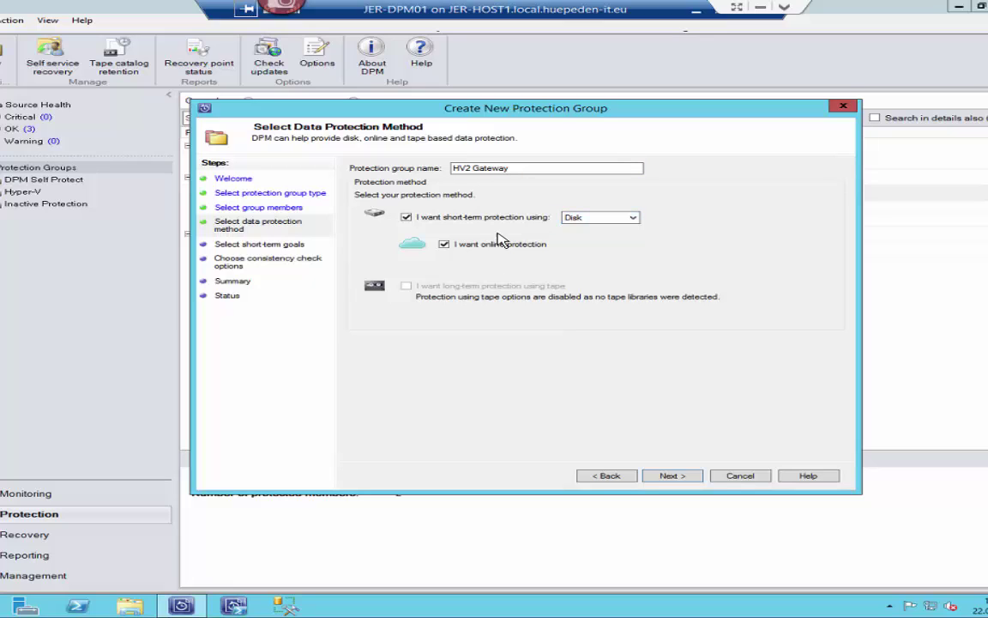
pyautogui.click(672, 476)
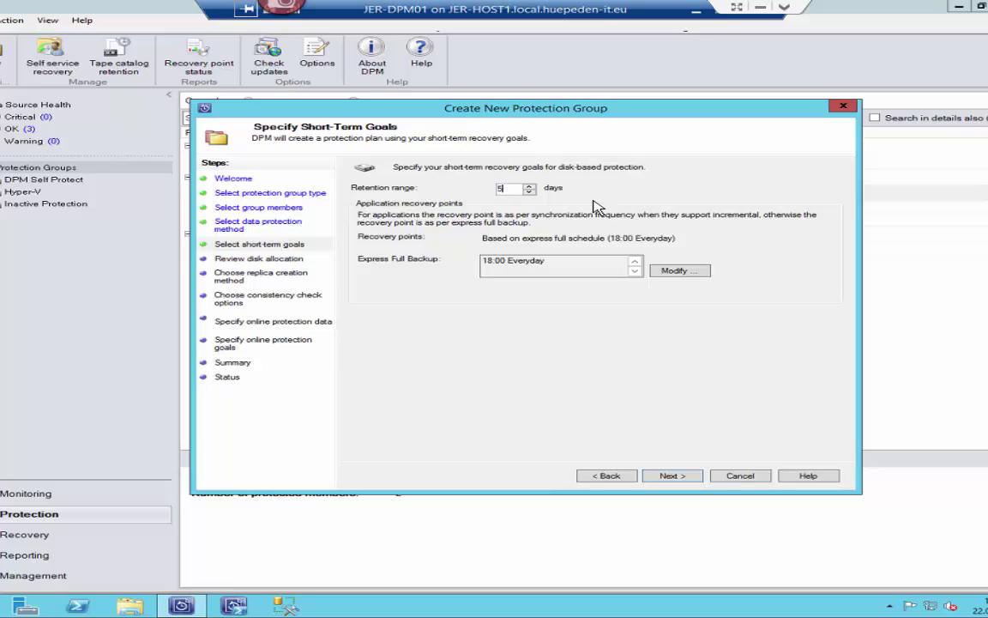
# - Set retention to 5 days and keep the 18:00 everyday express full backup schedule
pyautogui.press('BackSpace')
pyautogui.write('5')
pyautogui.click(699, 273)
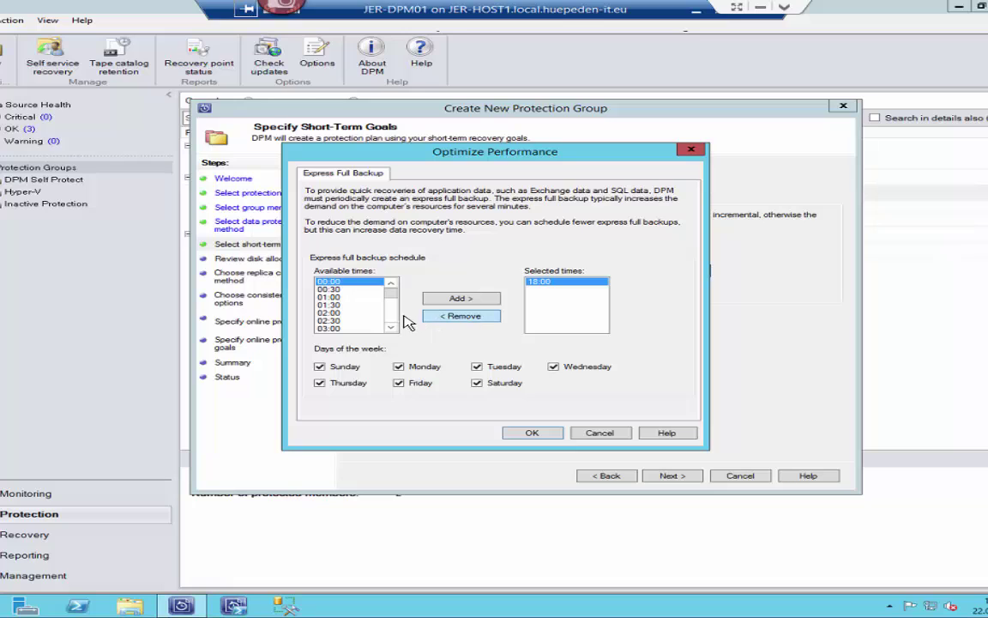
pyautogui.click(522, 434)
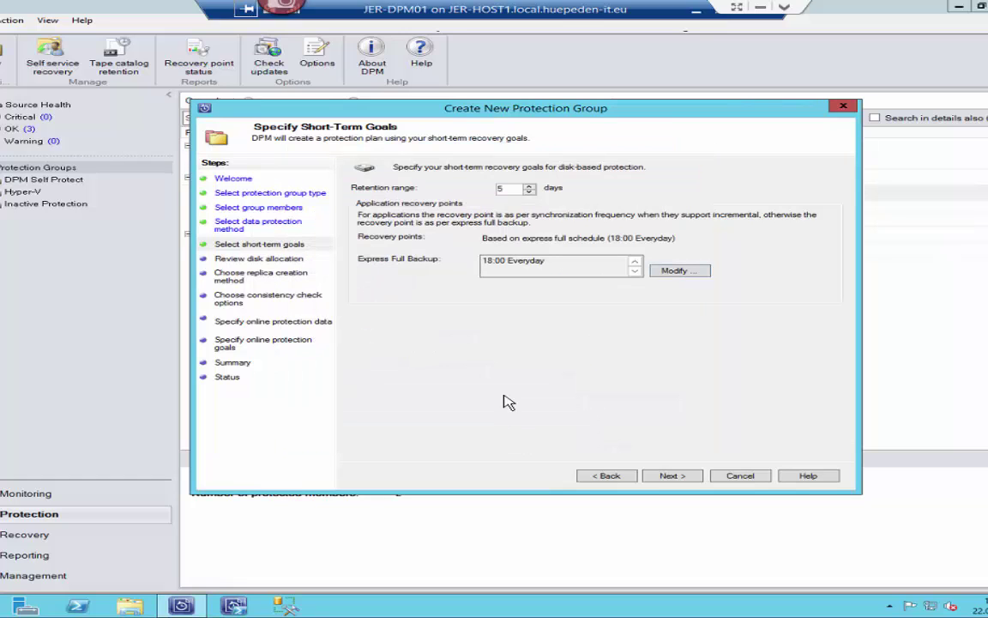
pyautogui.click(668, 476)
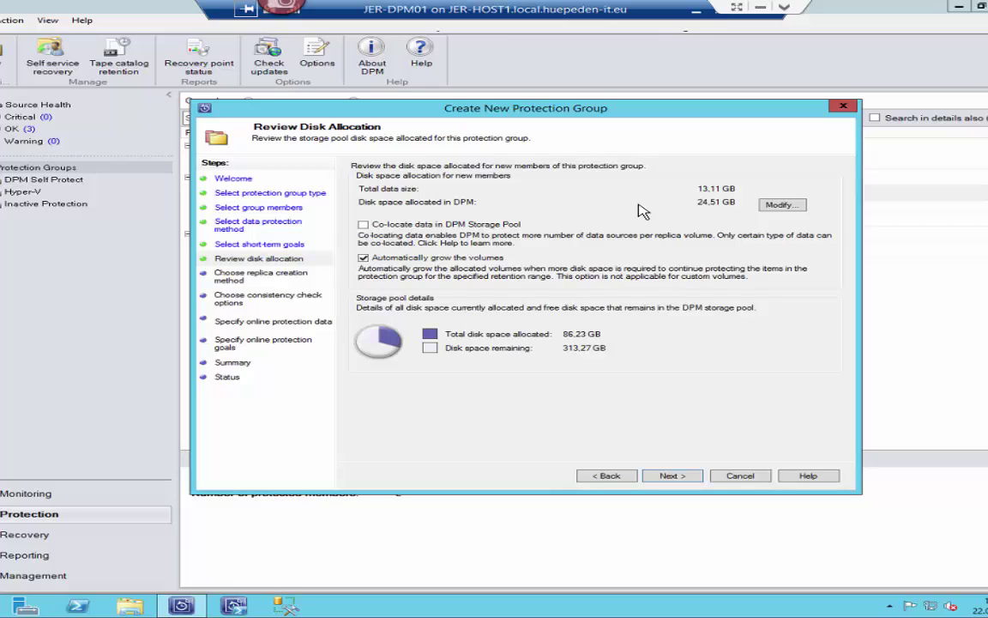
# - Inspect the replica and recovery point volume sizes without changing them
pyautogui.click(775, 207)
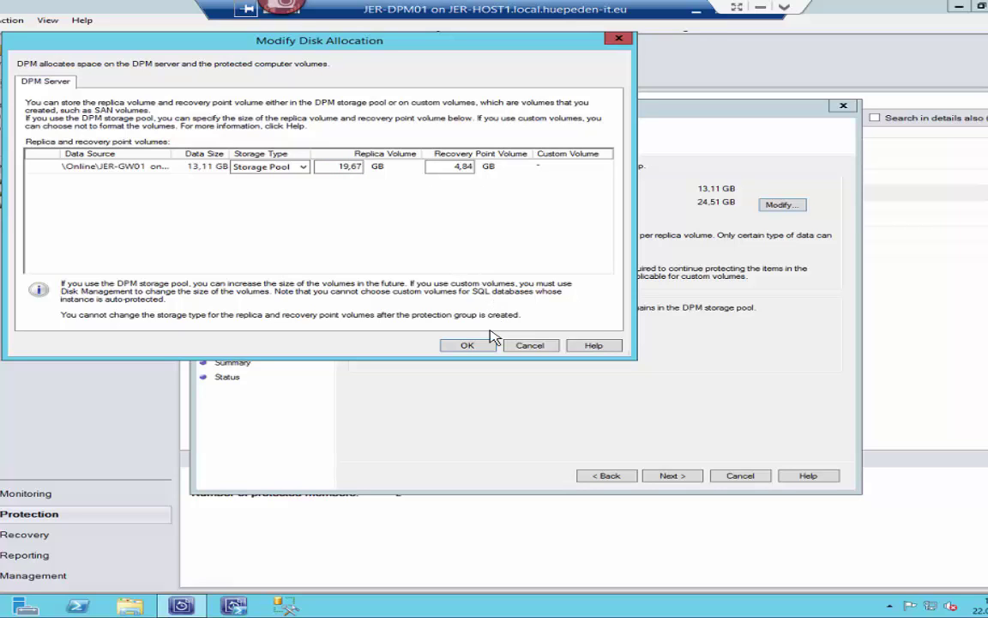
pyautogui.click(474, 346)
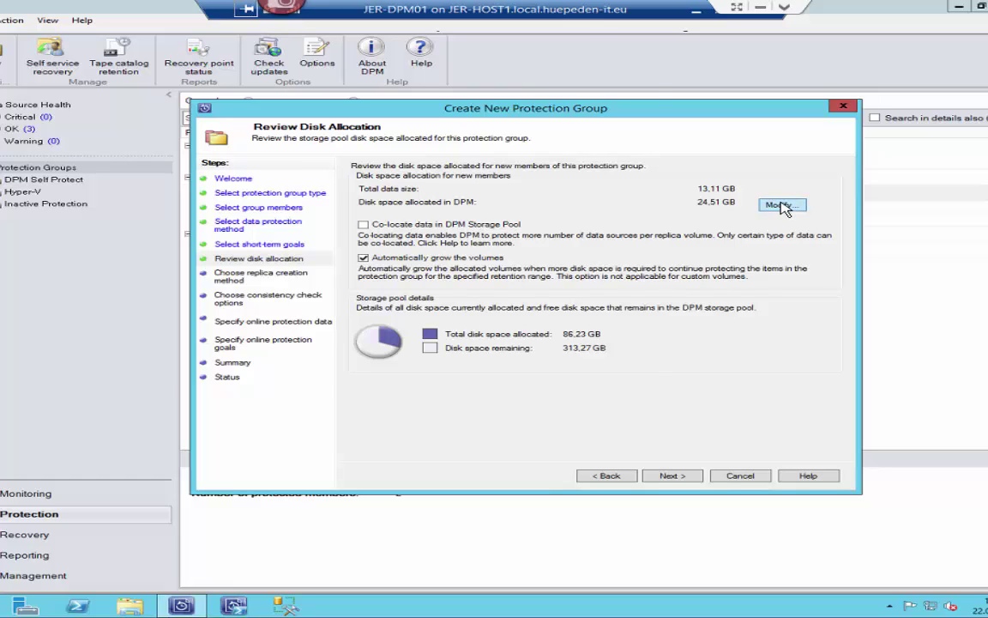
pyautogui.click(780, 205)
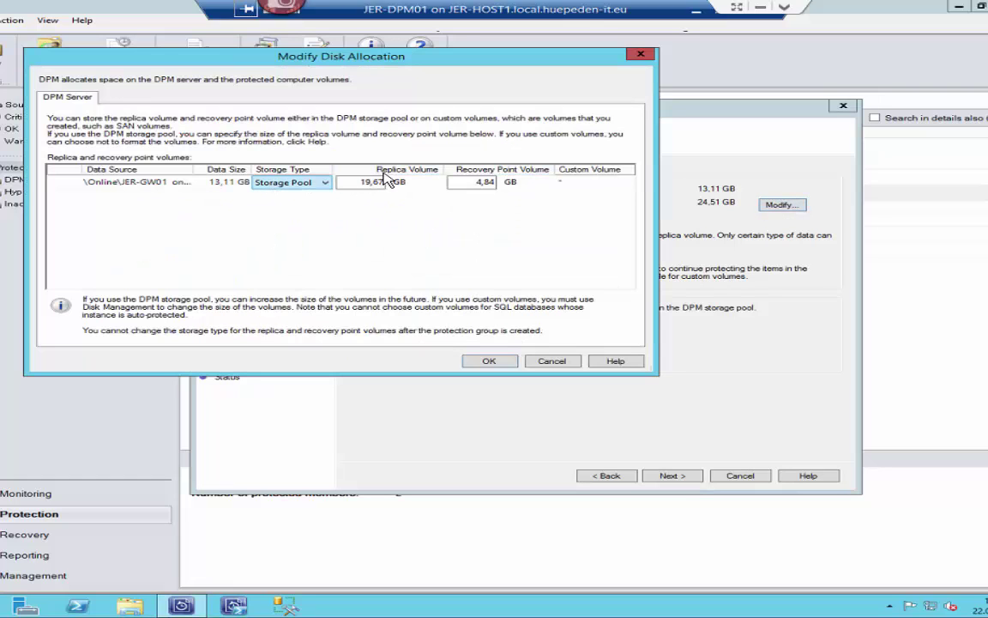
pyautogui.click(391, 176)
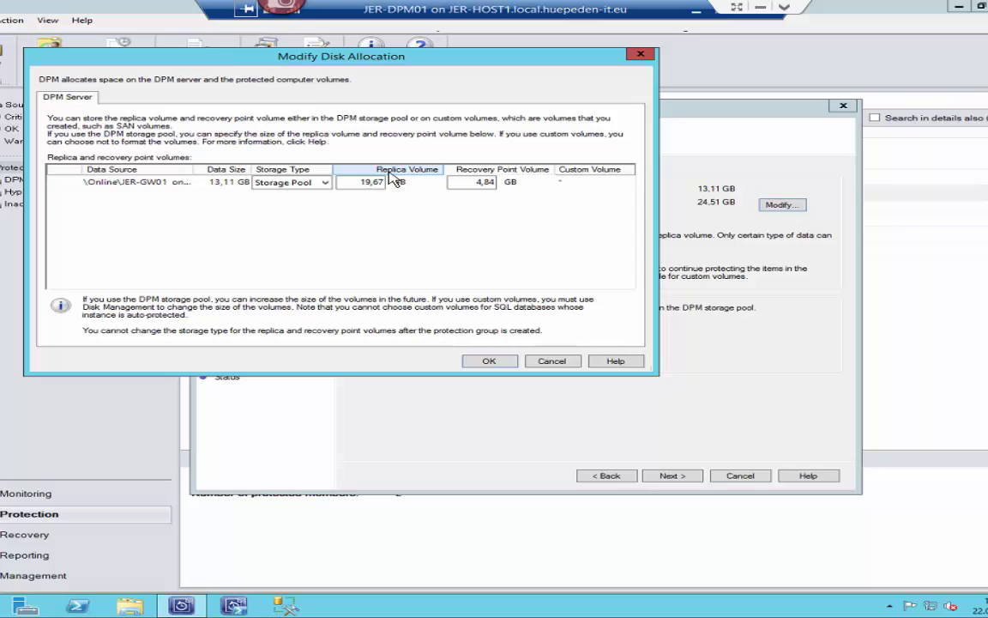
pyautogui.click(552, 360)
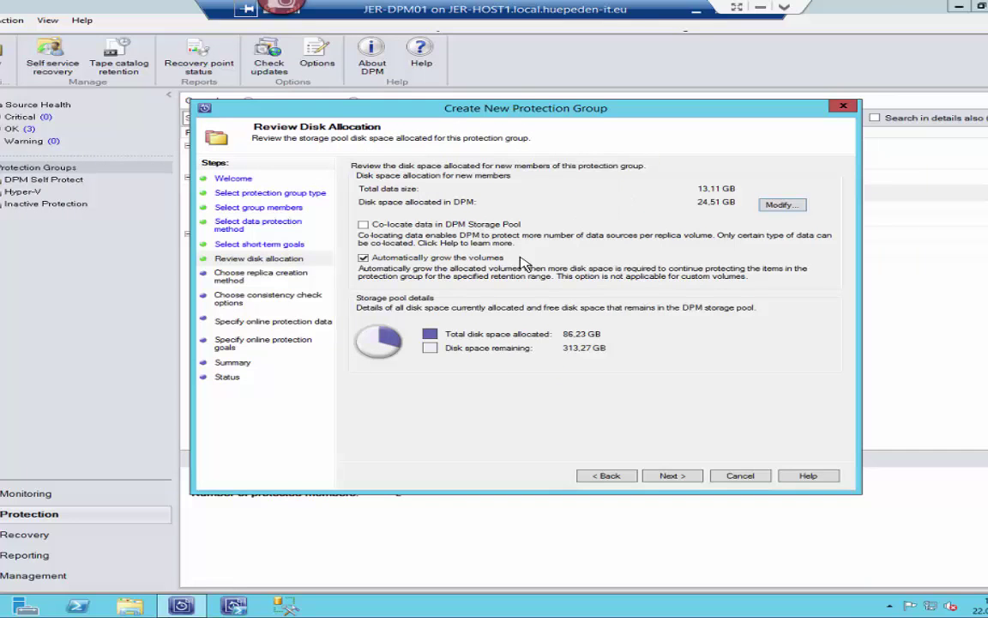
# - Co-locate data in the DPM Storage Pool, keeping 293,23 GB allocated
pyautogui.click(446, 223)
pyautogui.click(782, 205)
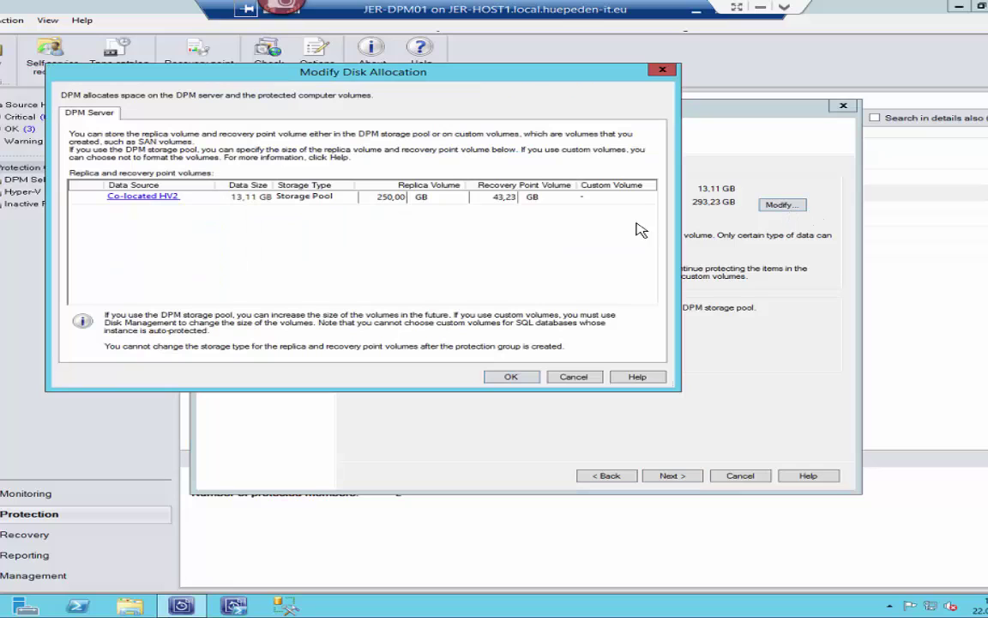
pyautogui.click(573, 377)
pyautogui.click(376, 227)
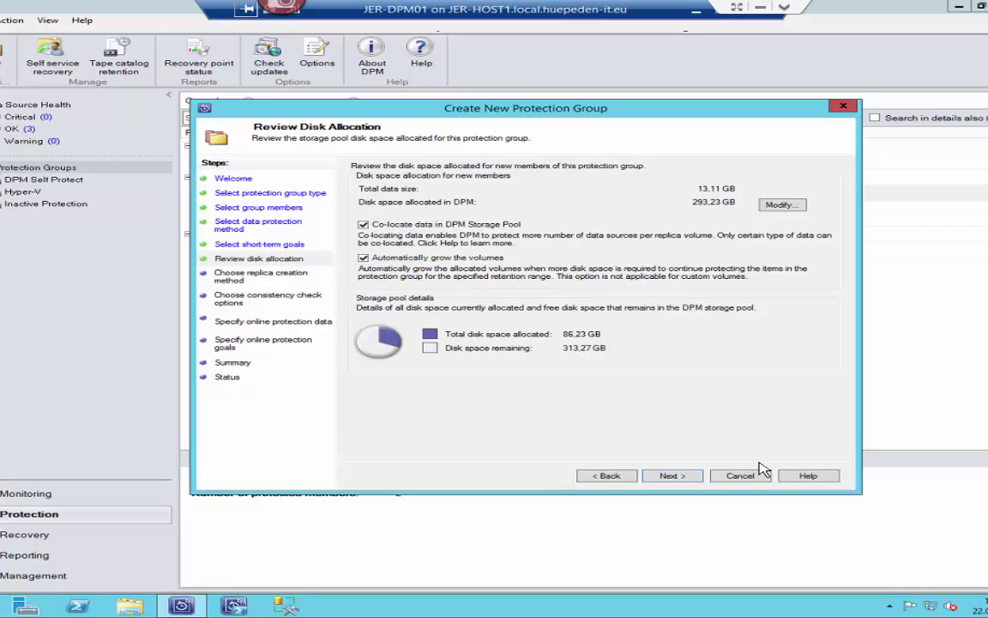
# - Choose to create the initial replica automatically over the network now, after briefly trying Later
pyautogui.click(695, 477)
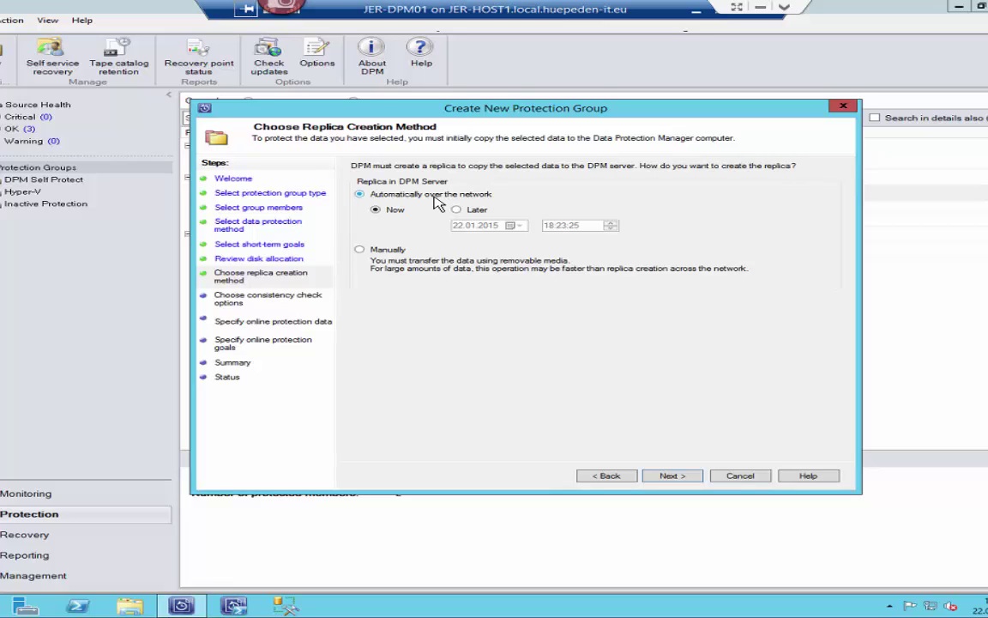
pyautogui.click(467, 210)
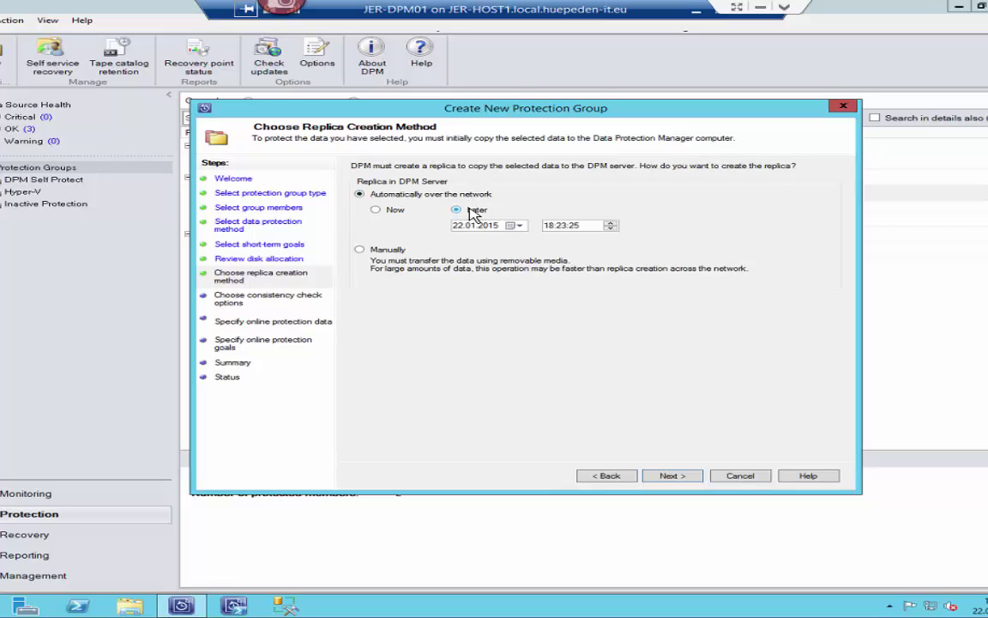
pyautogui.click(386, 210)
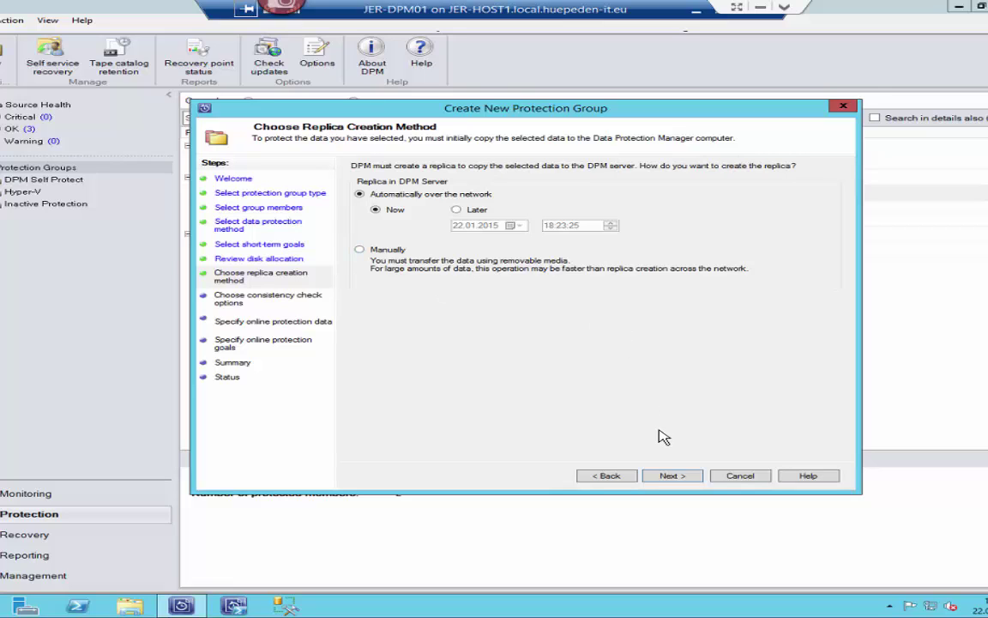
# - Keep a daily 00:00 consistency check and cut its maximum duration from 480 to 6 hours
pyautogui.click(673, 474)
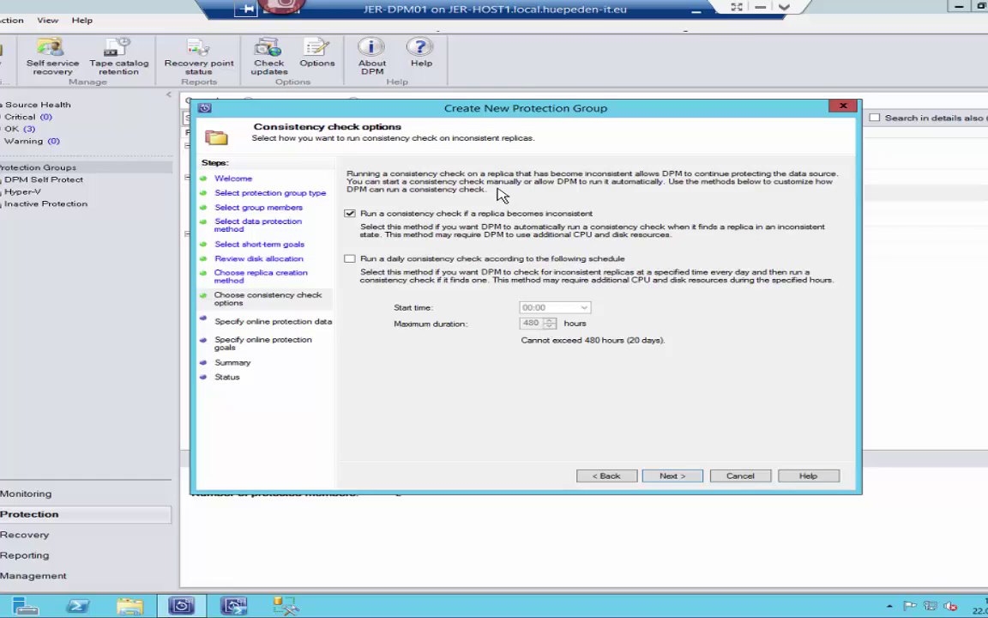
pyautogui.click(375, 218)
pyautogui.click(381, 261)
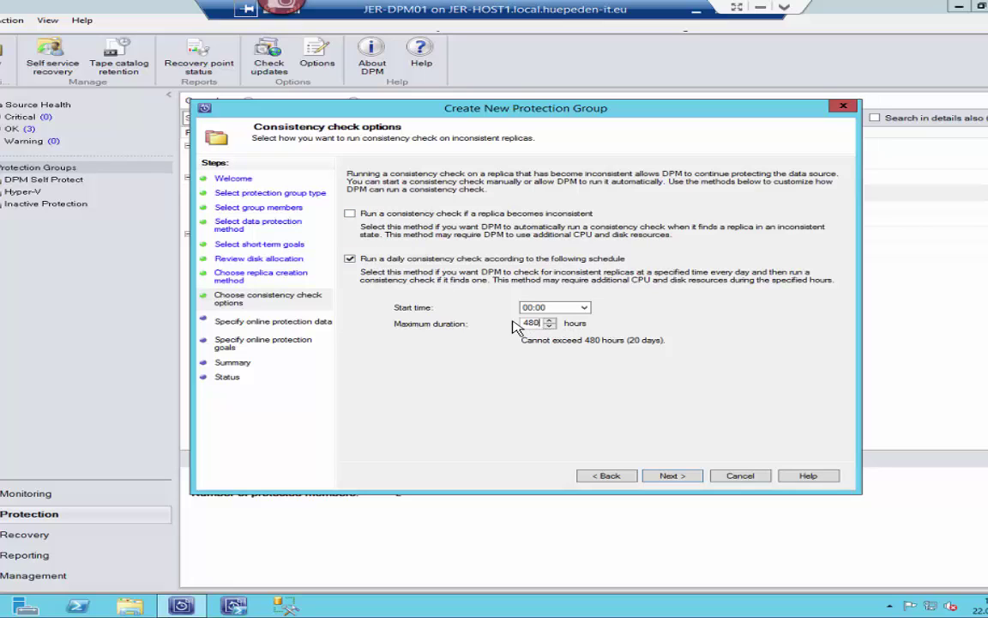
pyautogui.moveTo(542, 327); pyautogui.dragTo(515, 328)
pyautogui.write('6')
# - Select \Online\JER-GW01 for online protection and continue to the online protection goals
pyautogui.click(671, 476)
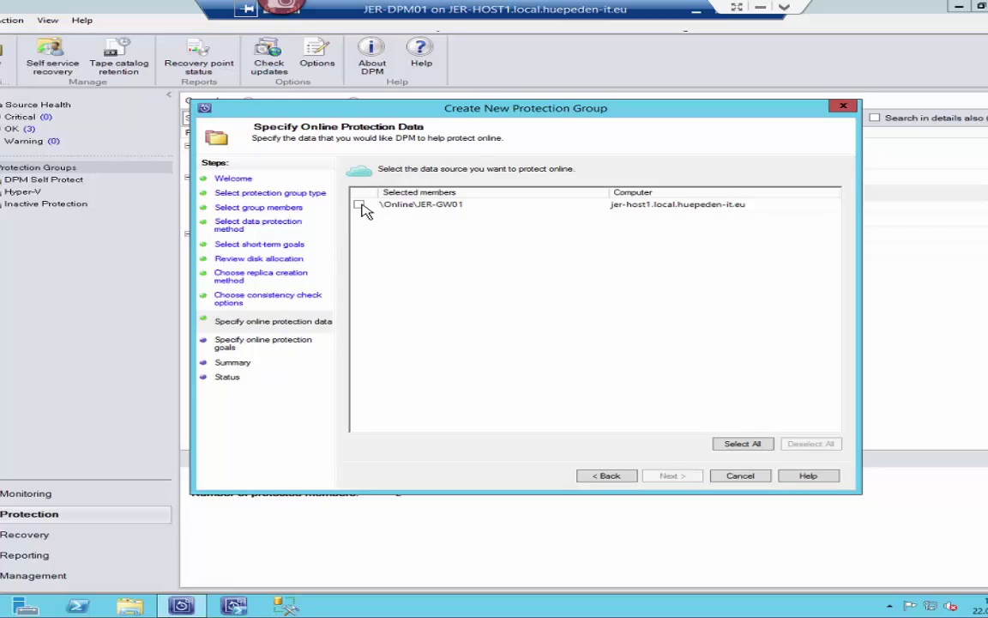
pyautogui.click(737, 448)
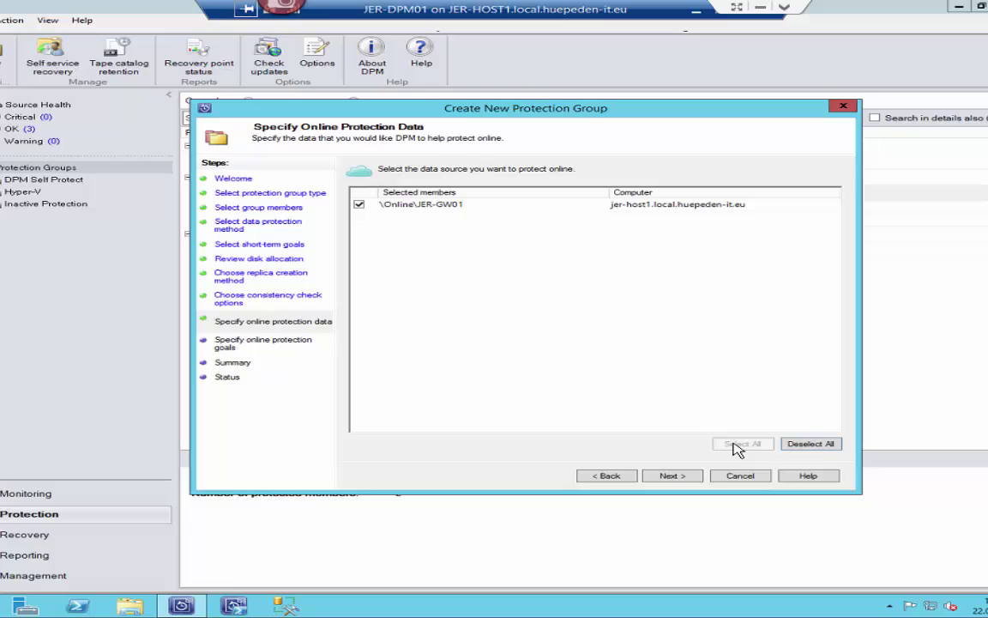
pyautogui.click(670, 476)
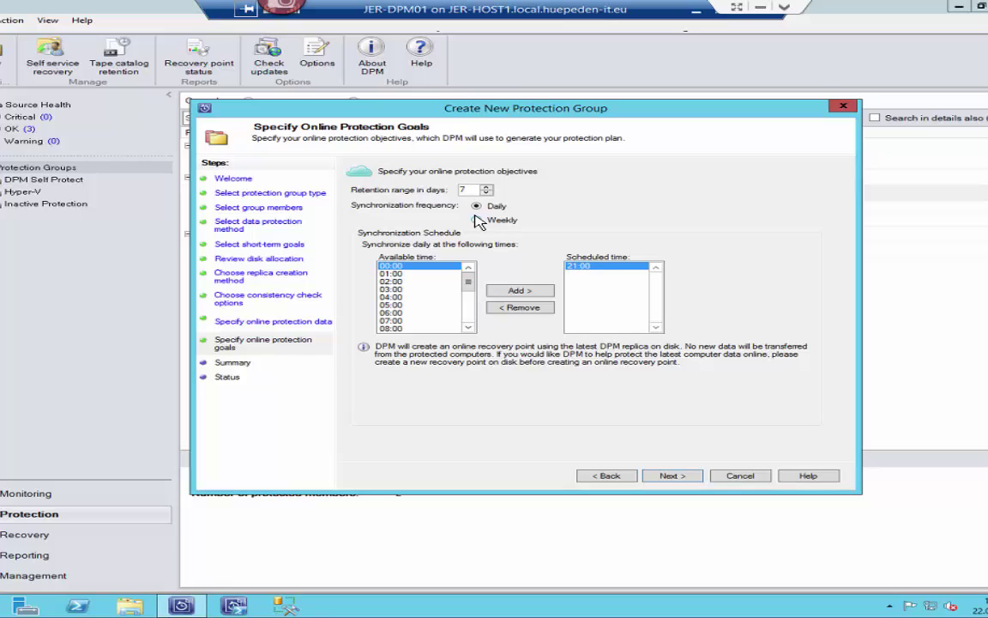
# - Switch online synchronization to weekly and set the retention range to 5 days
pyautogui.click(476, 219)
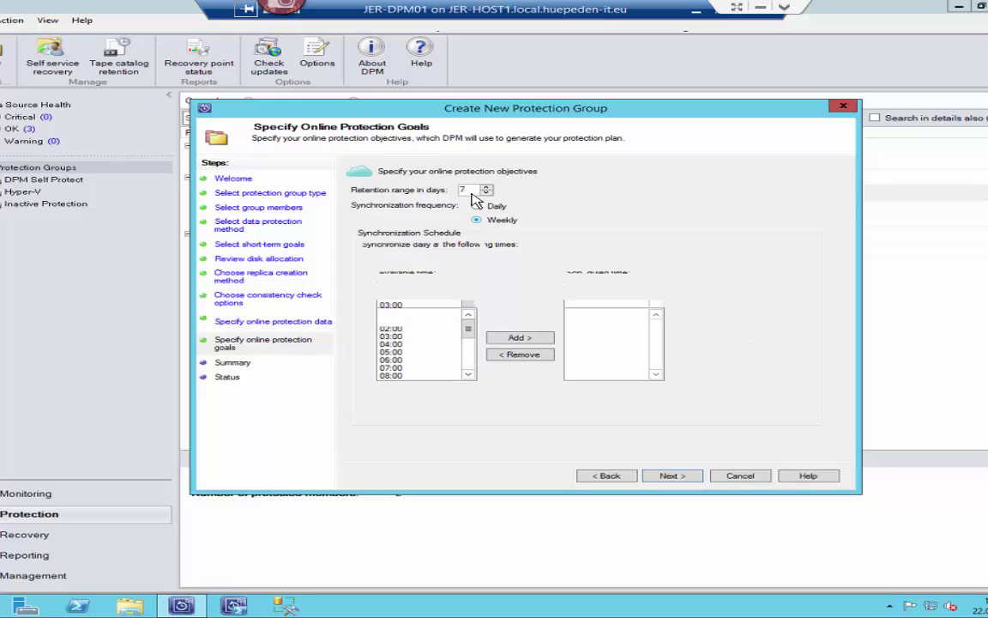
pyautogui.moveTo(472, 192); pyautogui.dragTo(439, 193)
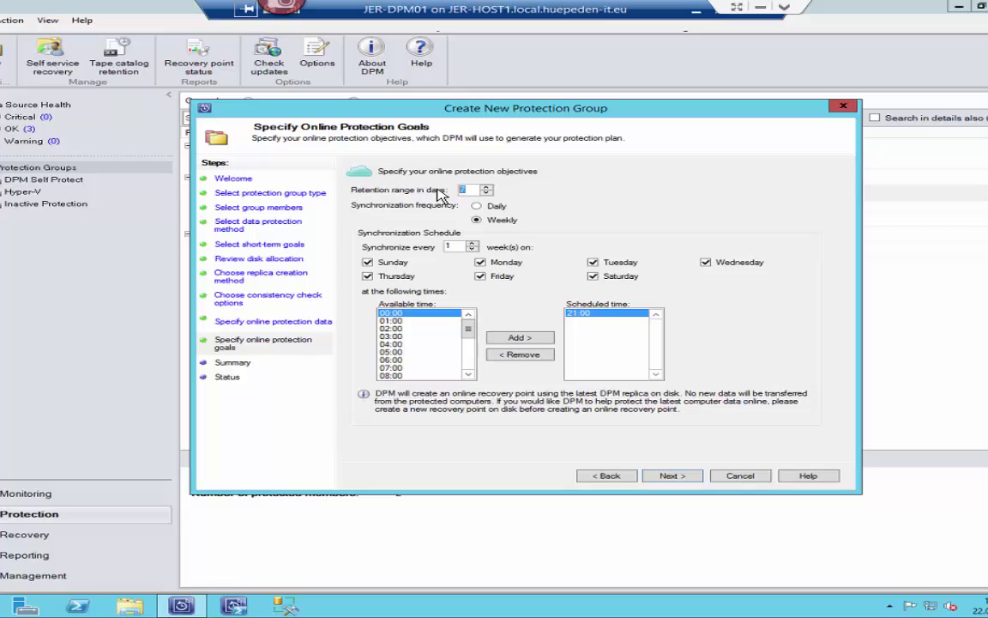
pyautogui.write('5')
# - Limit weekly online synchronization to Sunday only at 21:00 and continue to the summary
pyautogui.click(481, 263)
pyautogui.click(367, 275)
pyautogui.click(593, 275)
pyautogui.click(592, 262)
pyautogui.click(723, 262)
pyautogui.click(481, 275)
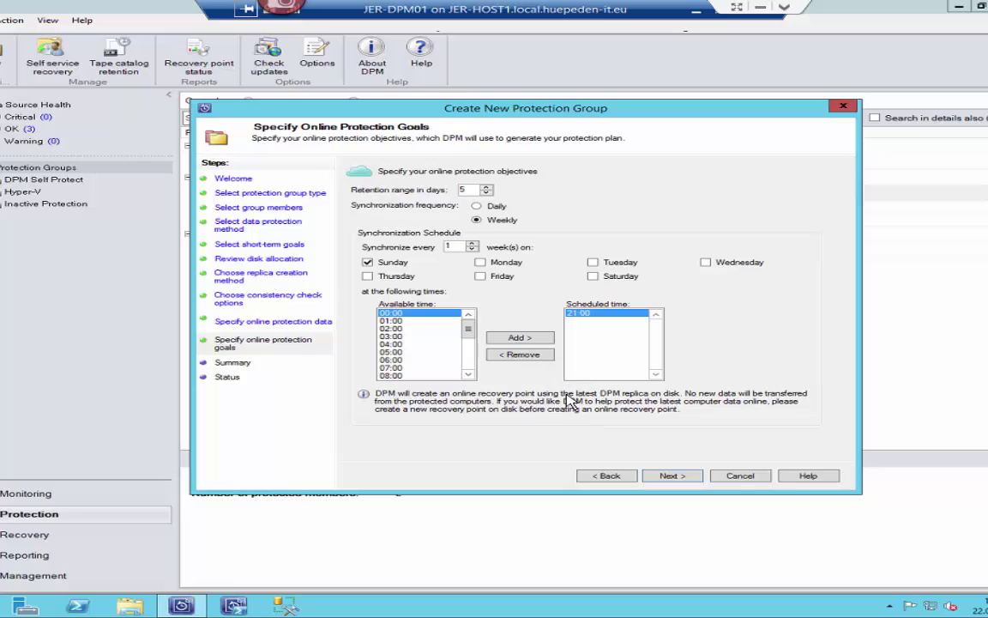
pyautogui.click(672, 476)
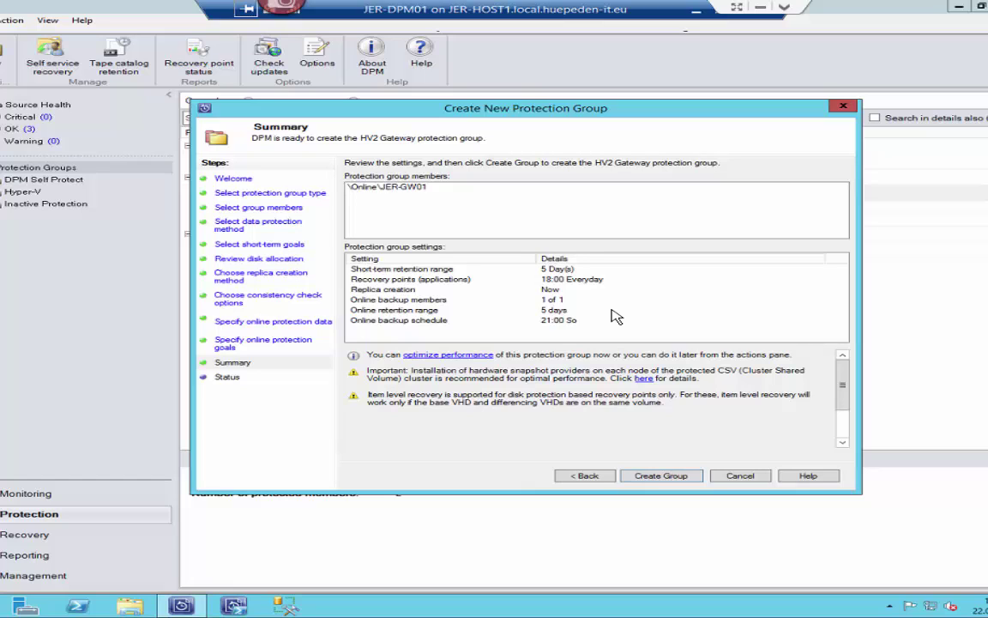
# - Create the HV2 Gateway protection group and close the status window once all tasks succeed
pyautogui.click(655, 477)
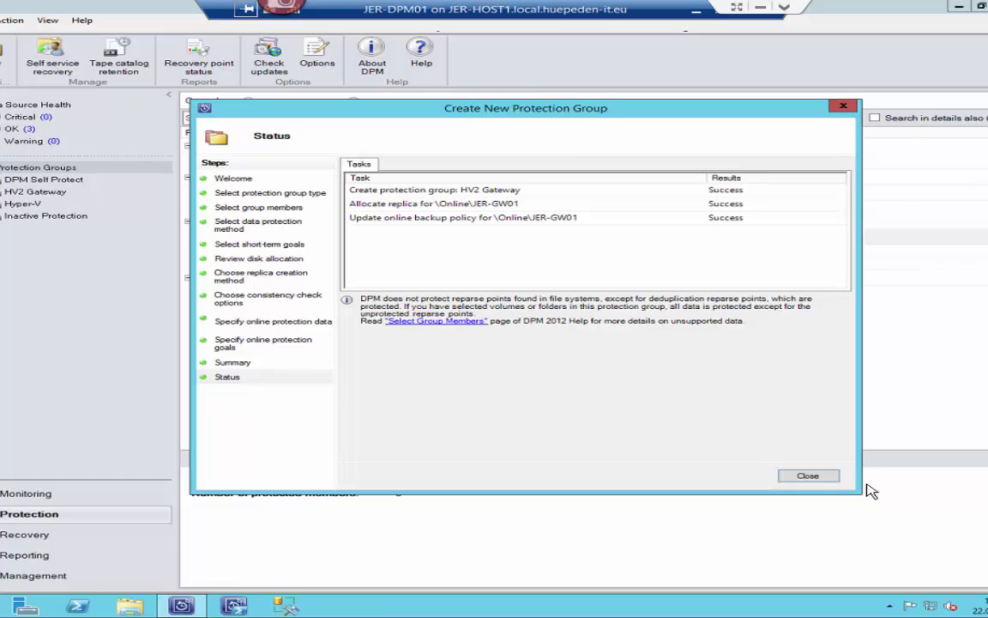
pyautogui.click(819, 479)
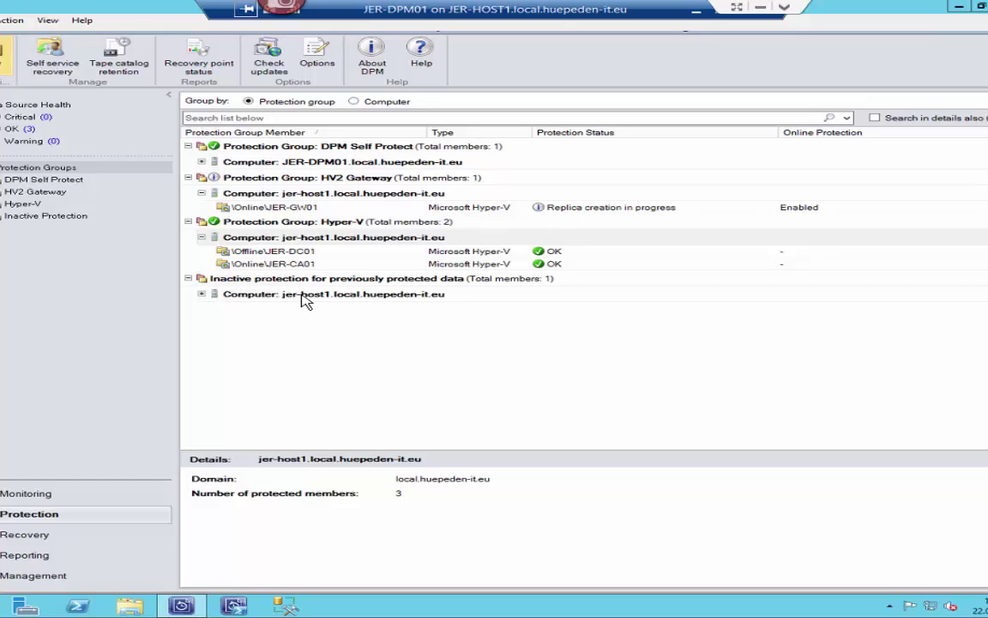
# - Check the new group's alerts in Monitoring, then switch to the Recovery workspace
pyautogui.click(10, 496)
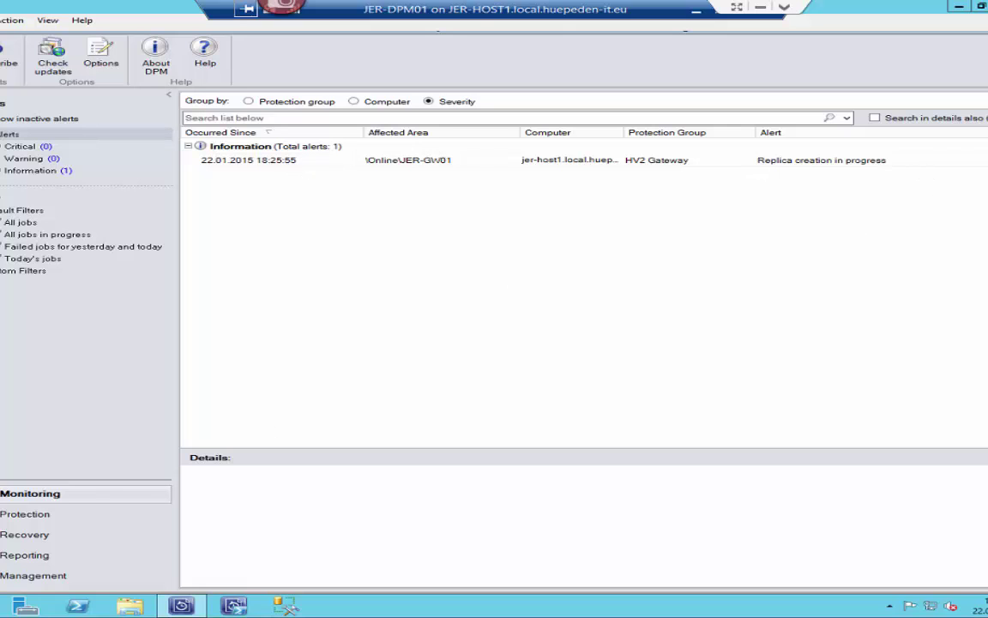
pyautogui.click(17, 535)
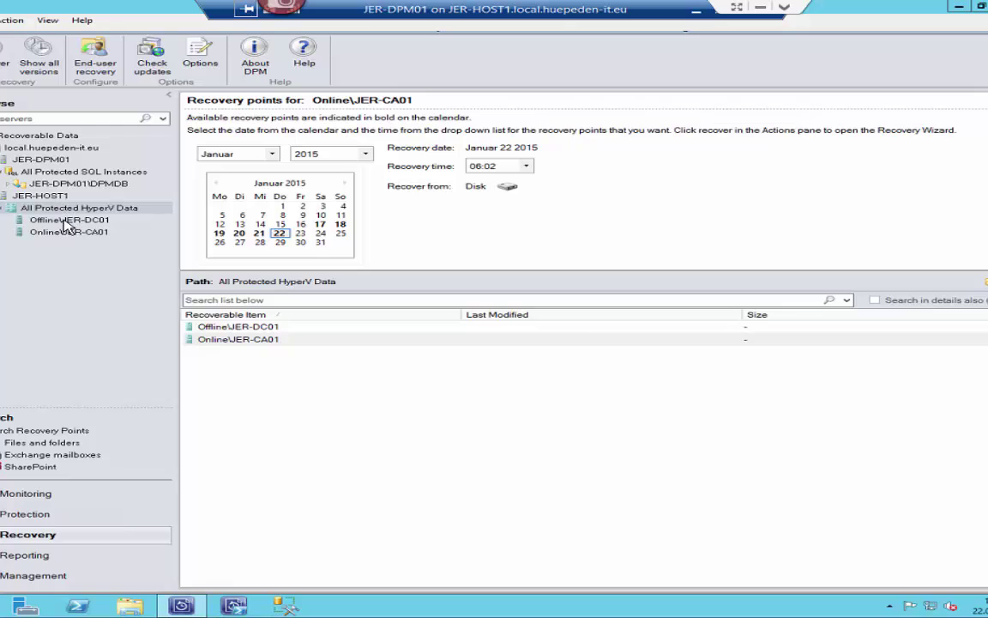
# - Browse JER-CA01's 22 January 2015 18:01 recovery point into the Data01 disk's Data folder, then return to its disk list
pyautogui.click(65, 221)
pyautogui.click(68, 232)
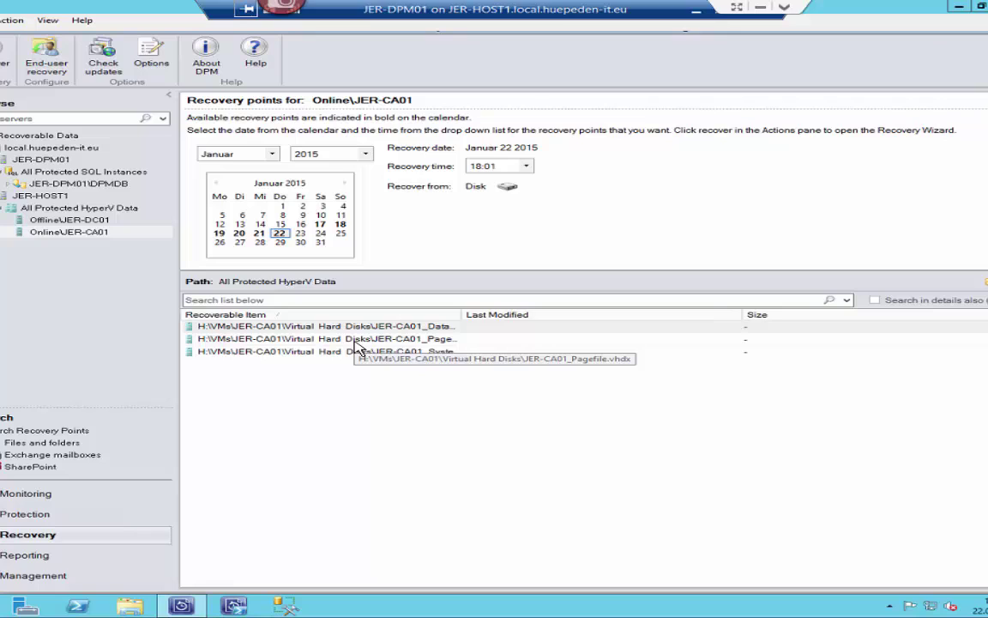
pyautogui.click(361, 327)
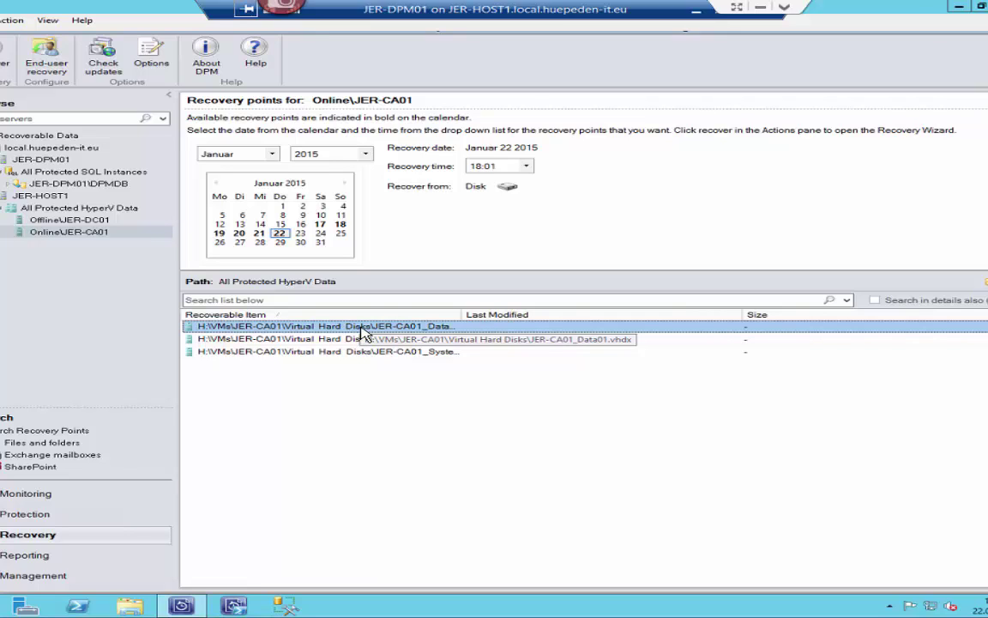
pyautogui.doubleClick(361, 328)
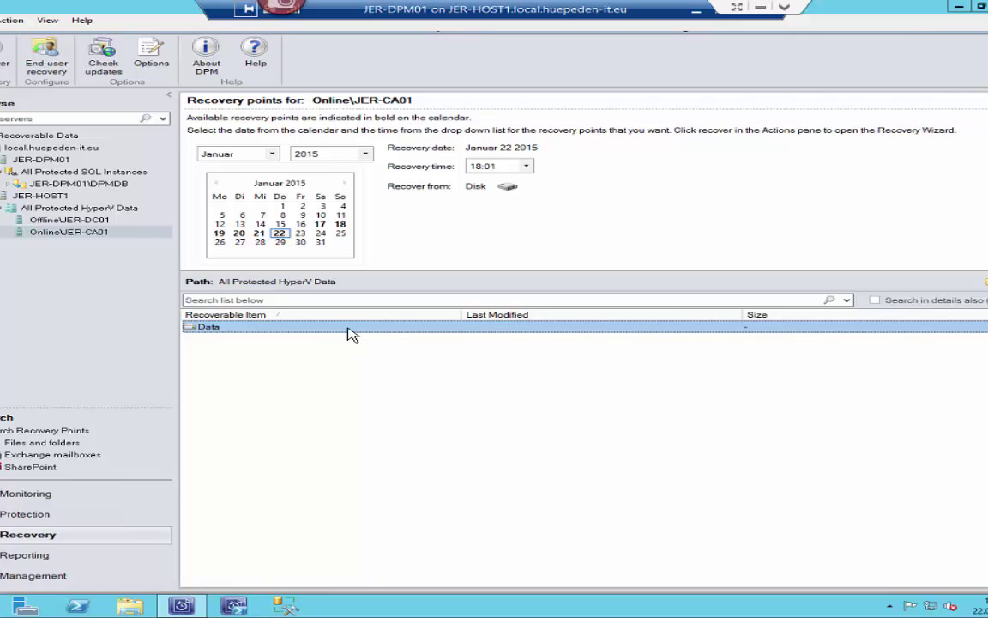
pyautogui.doubleClick(350, 333)
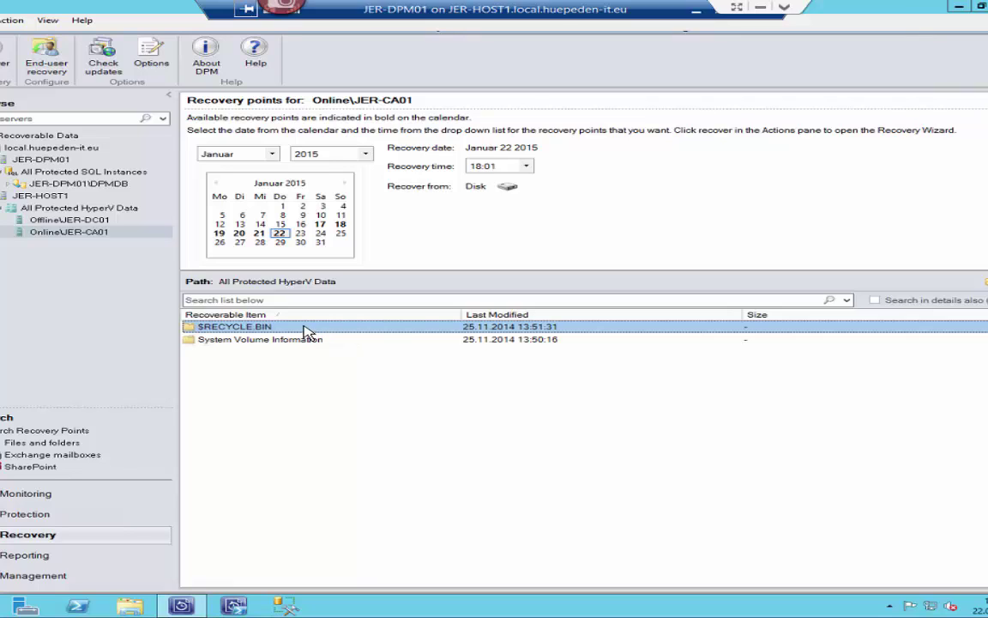
pyautogui.click(60, 234)
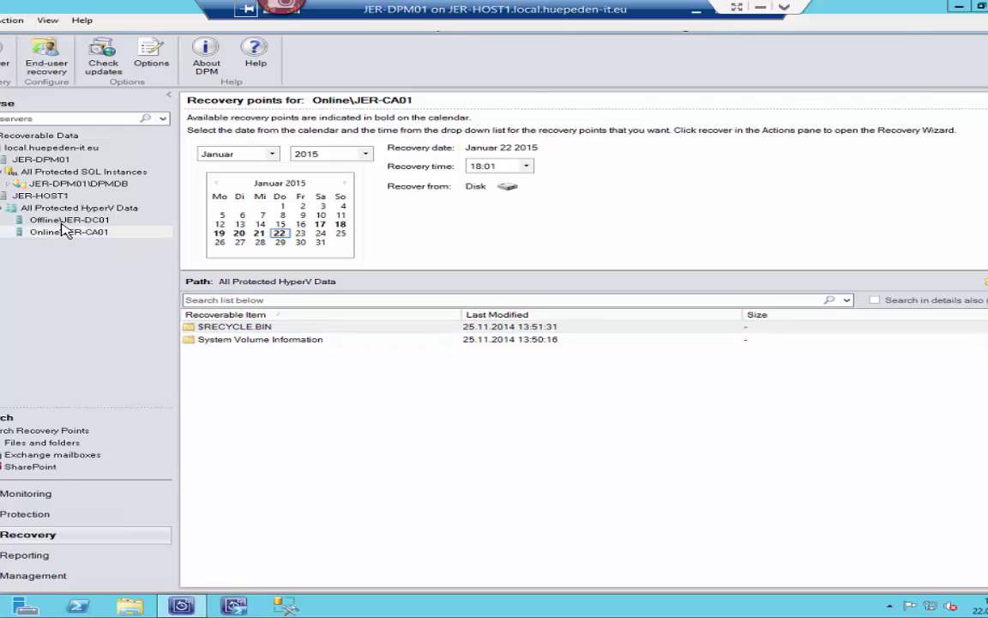
pyautogui.click(62, 222)
pyautogui.click(66, 233)
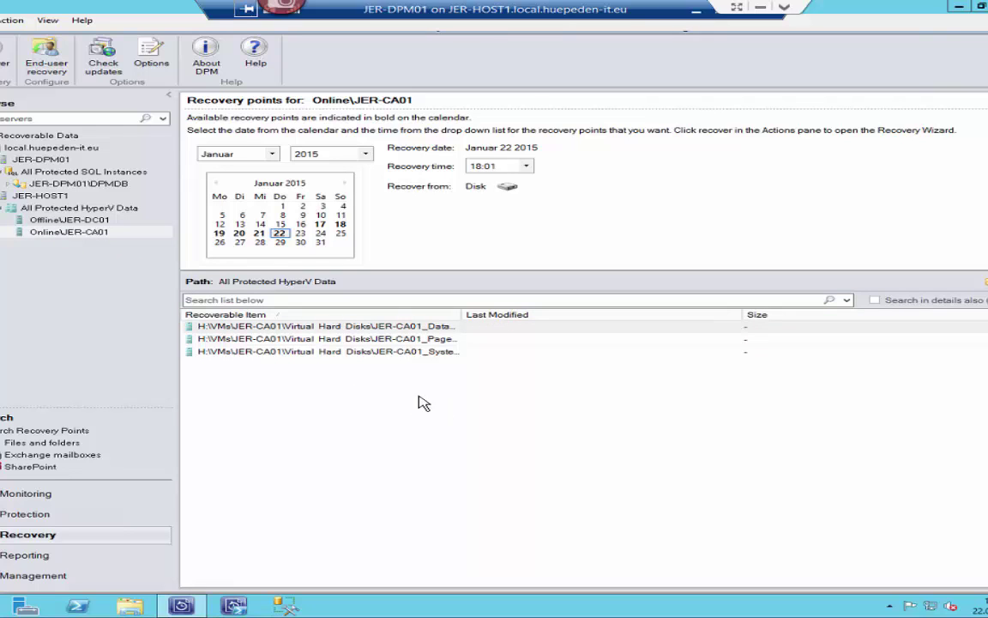
# - Open the inetpub folder on JER-CA01's system disk, sort by name, and start recovering custerr
pyautogui.click(385, 352)
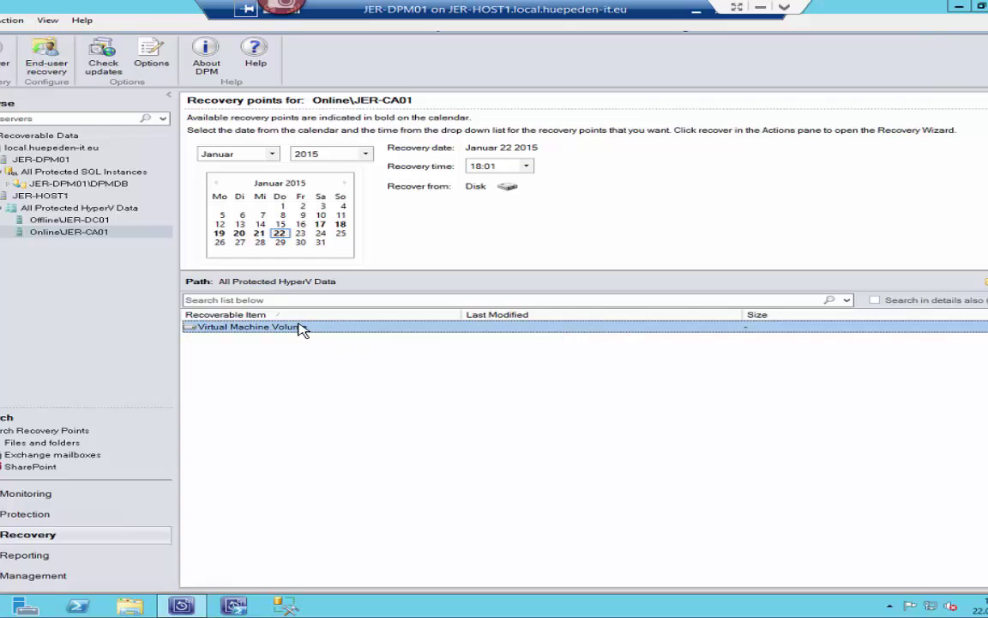
pyautogui.doubleClick(300, 328)
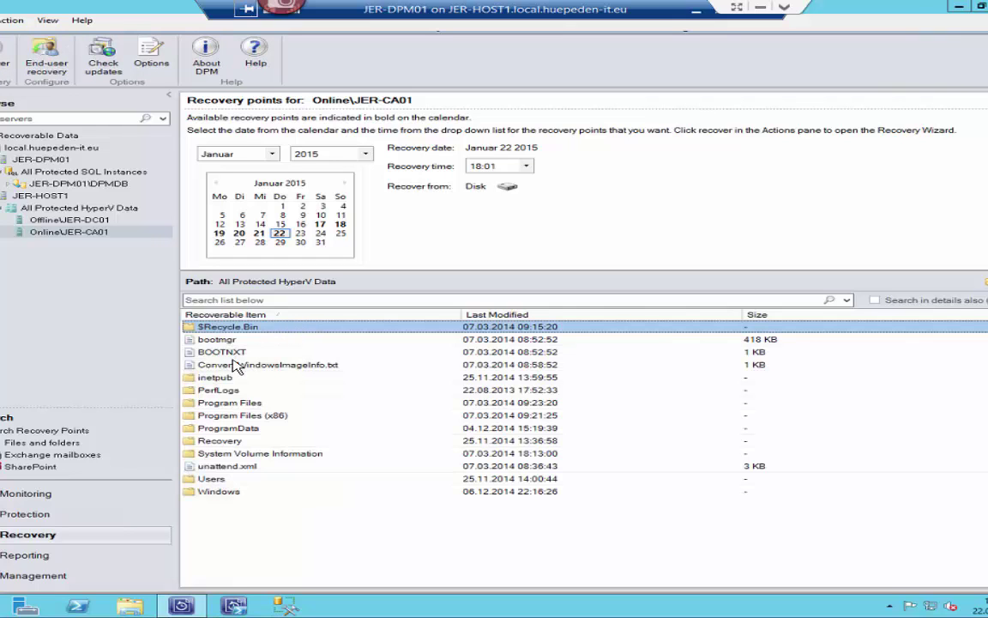
pyautogui.doubleClick(218, 378)
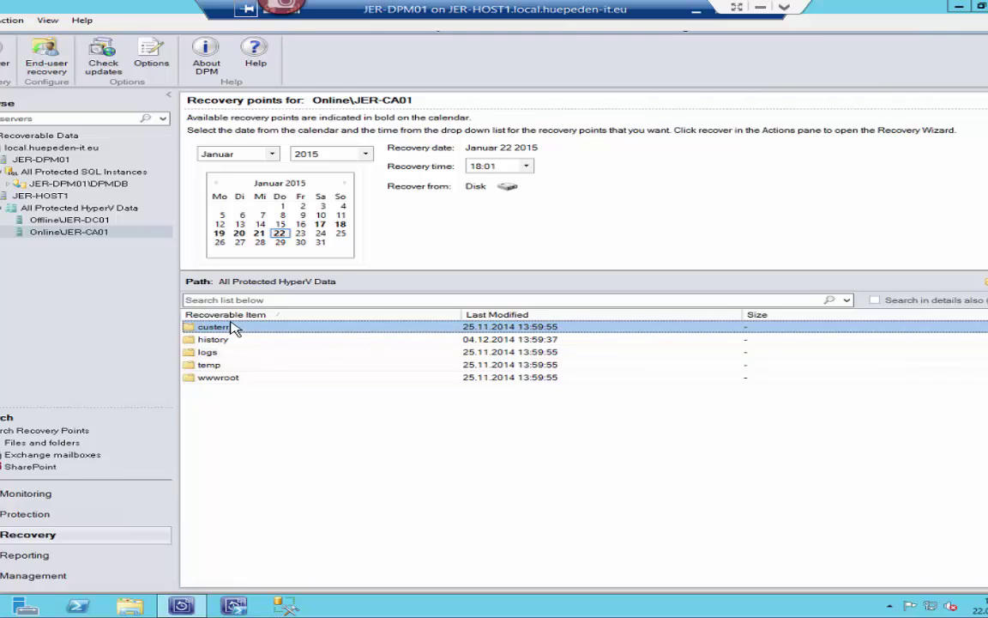
pyautogui.click(230, 316)
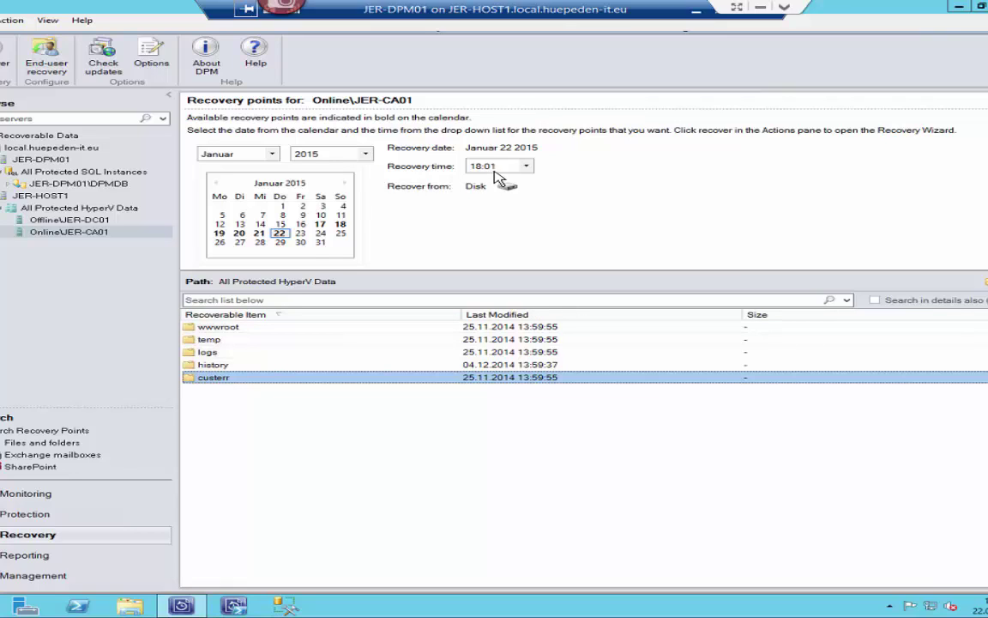
pyautogui.click(3, 67)
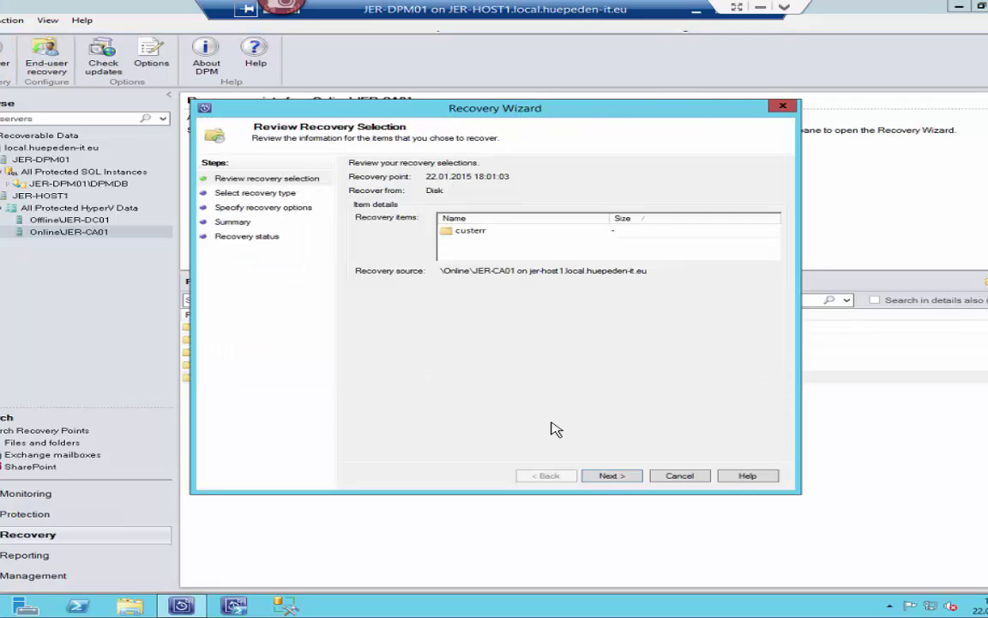
# - Advance the Recovery Wizard to Specify Destination with copy to a network folder, then cancel it
pyautogui.click(603, 477)
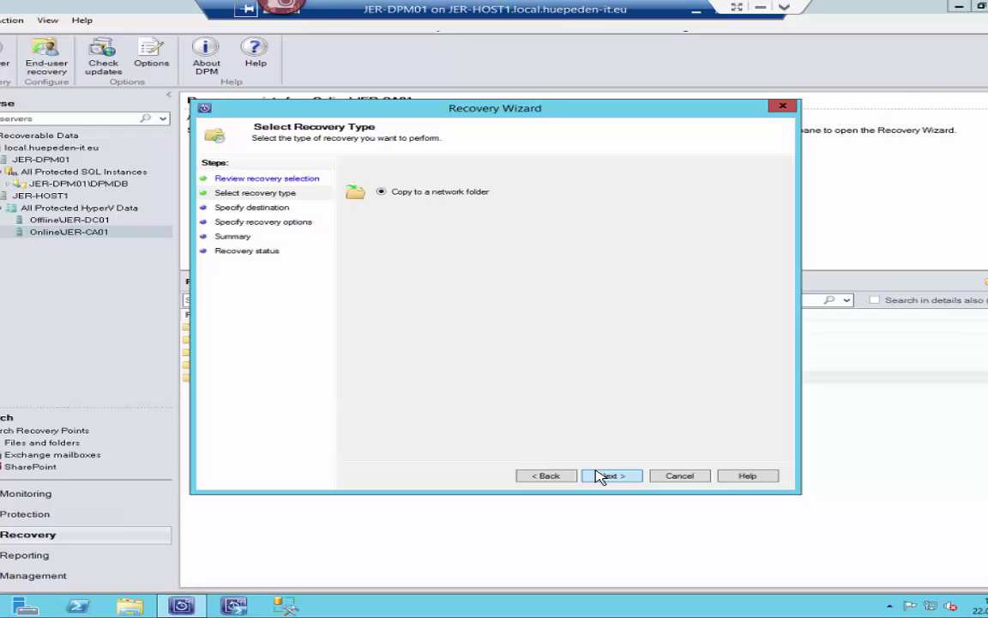
pyautogui.click(603, 476)
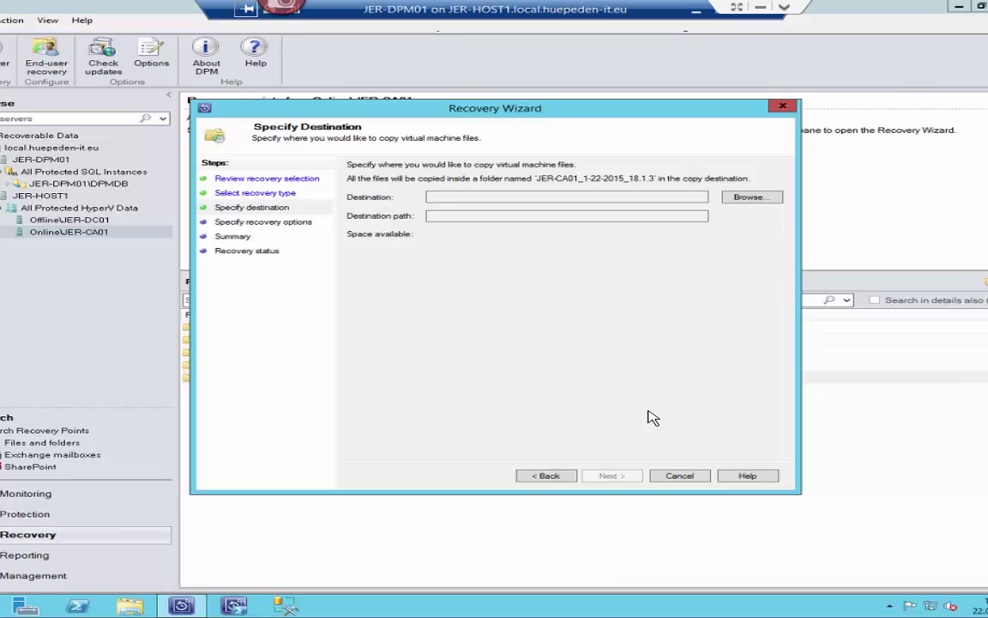
pyautogui.click(680, 476)
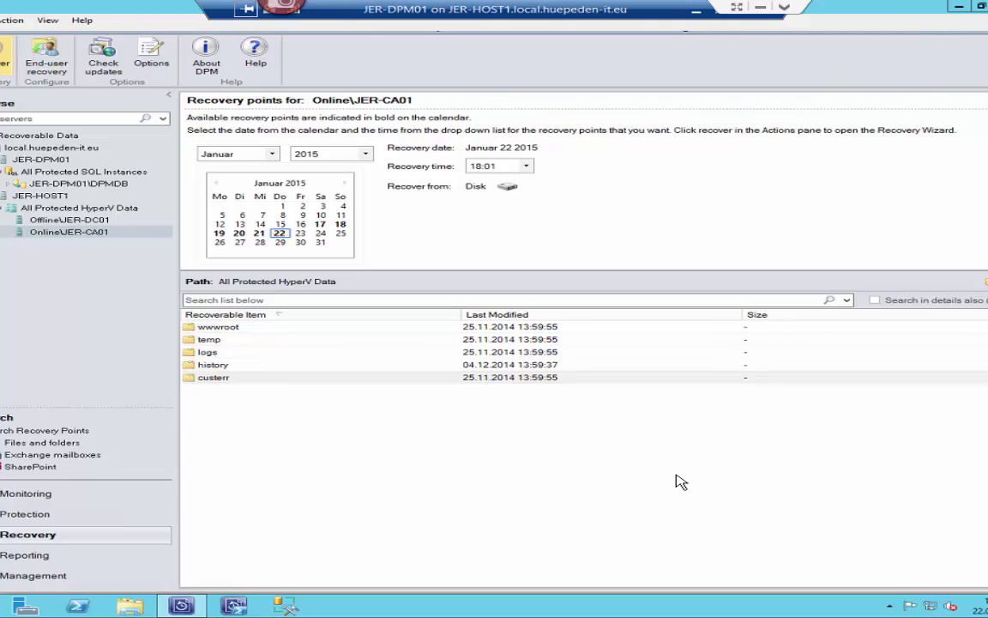